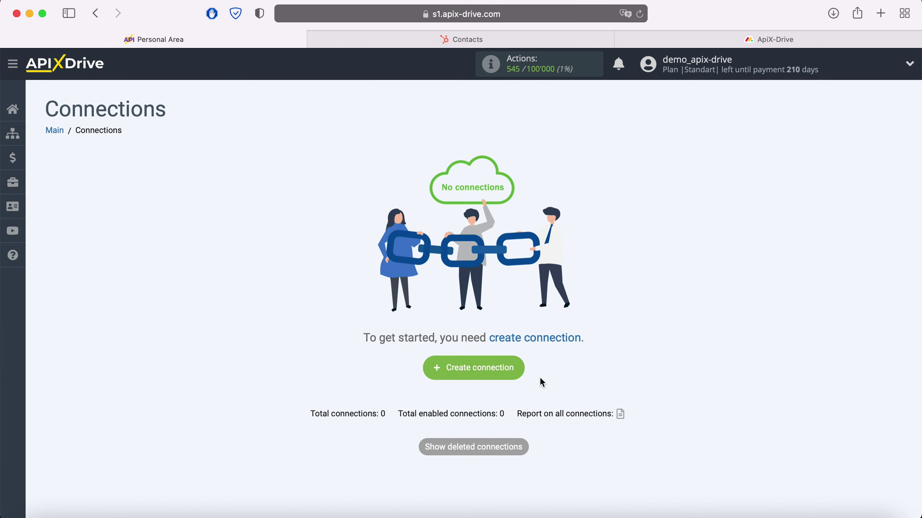
- Start a new connection with Hubspot as the source system
left_click(520, 371)
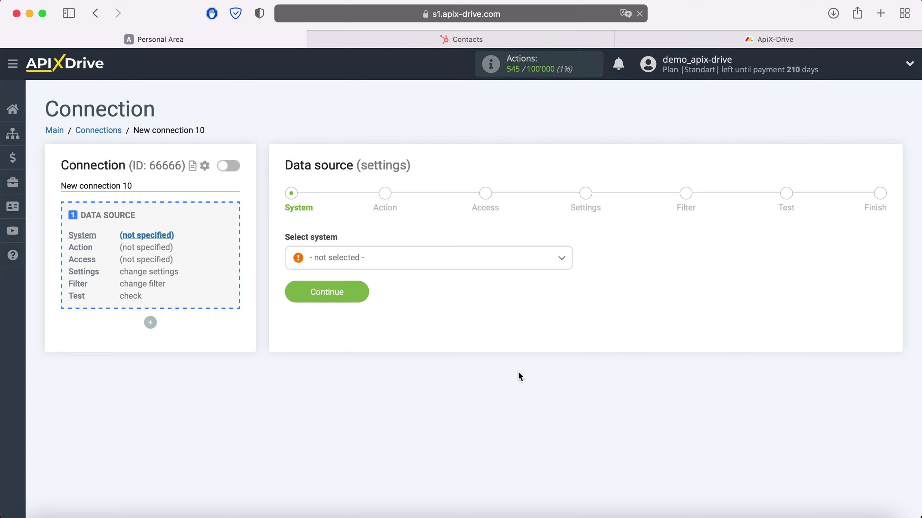
left_click(432, 268)
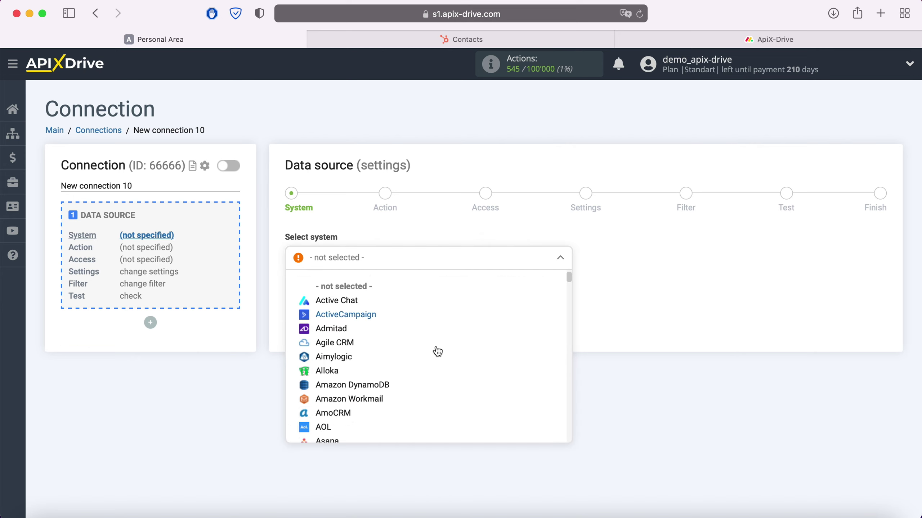
scroll(437, 351, "down", 5)
scroll(438, 351, "down", 5)
scroll(437, 351, "down", 5)
scroll(437, 351, "down", 3)
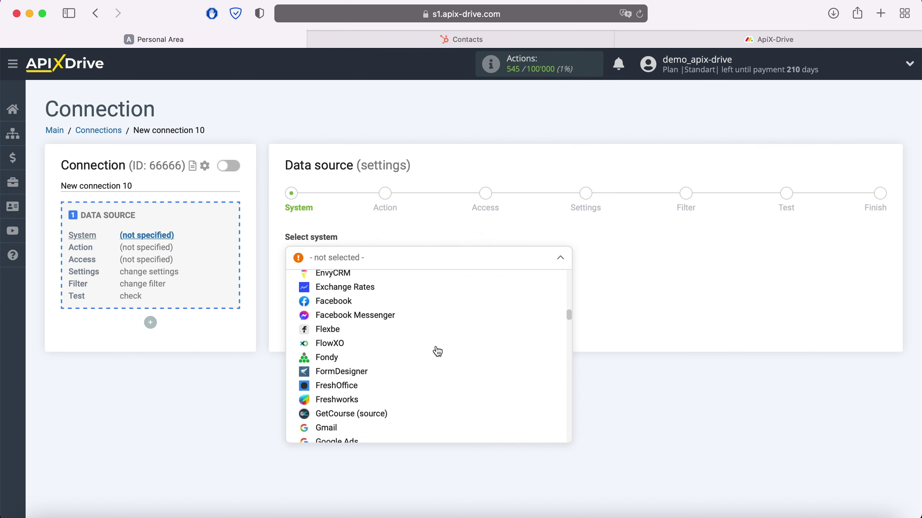
scroll(438, 351, "down", 5)
scroll(364, 377, "down", 1)
left_click(344, 378)
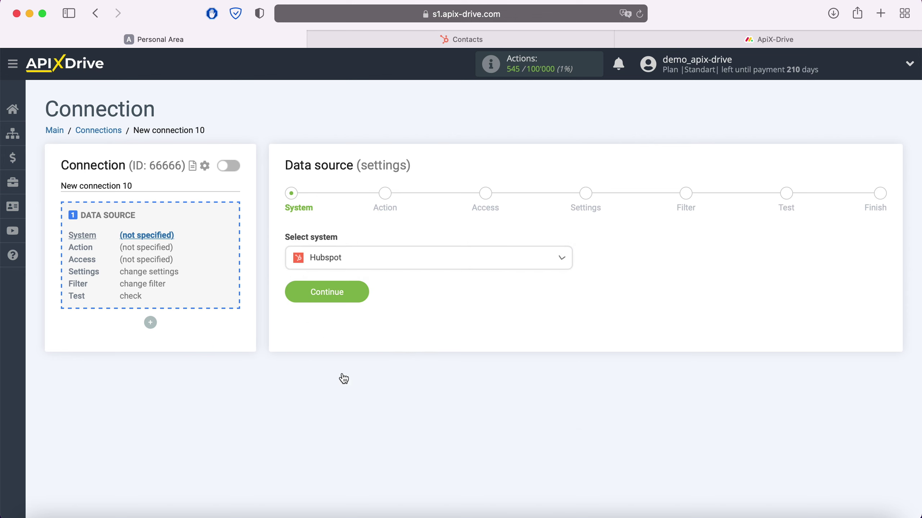
left_click(362, 296)
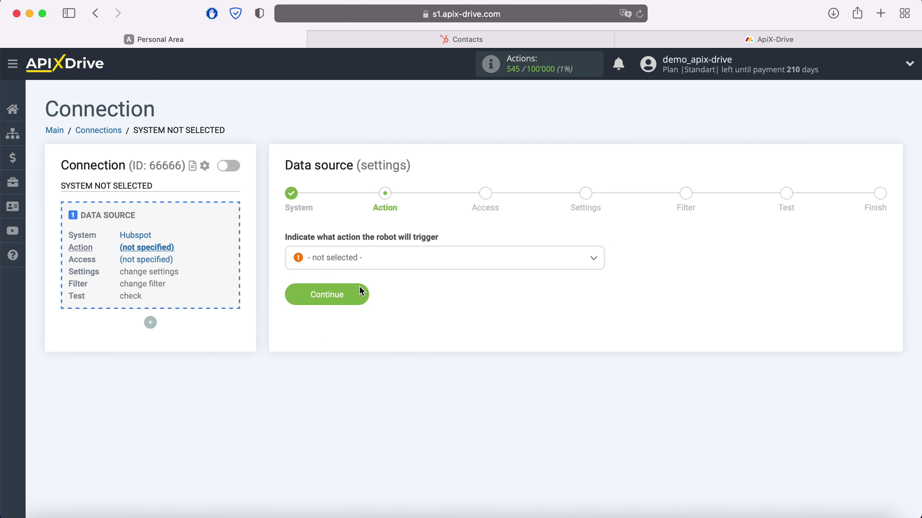
- Choose the Get Contacts (new) trigger and begin connecting a Hubspot account
left_click(380, 261)
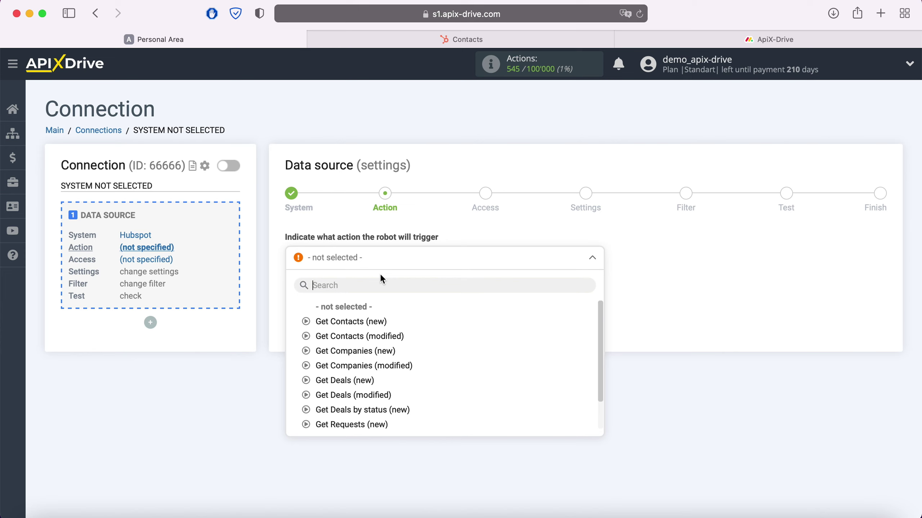
left_click(375, 322)
left_click(362, 297)
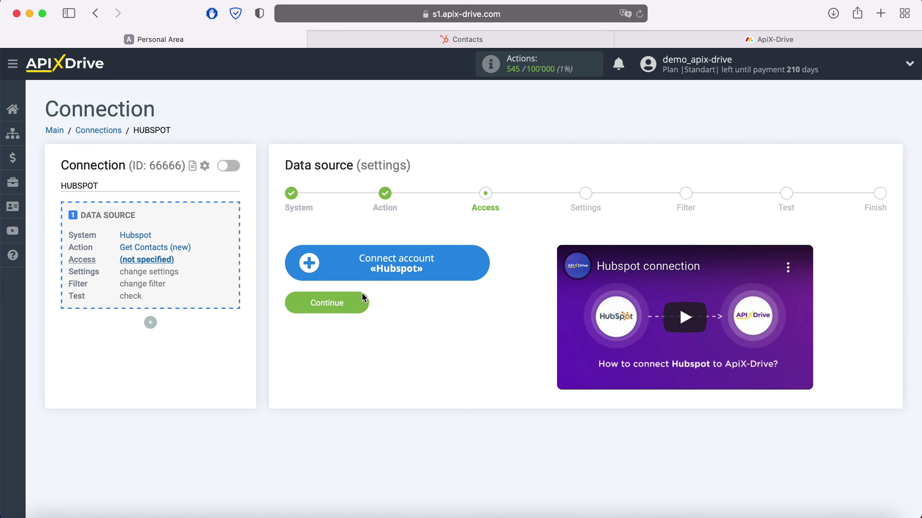
left_click(476, 268)
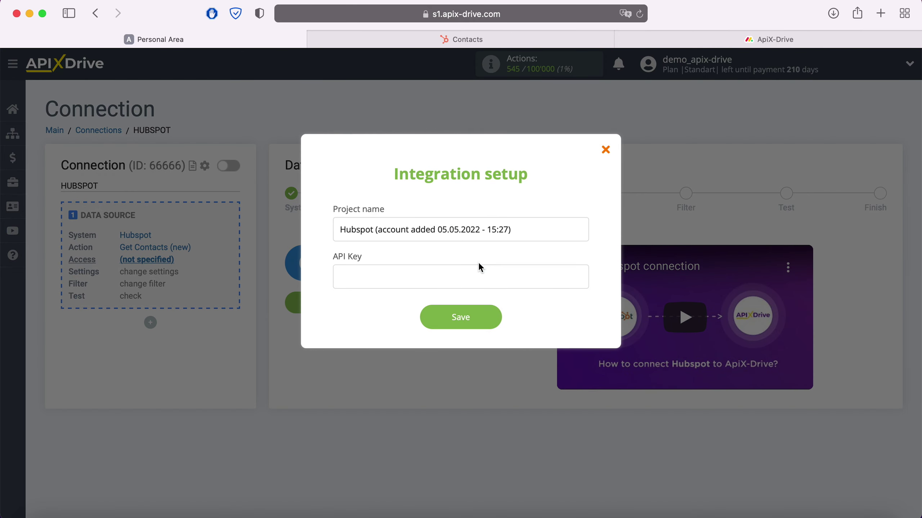
left_click(468, 39)
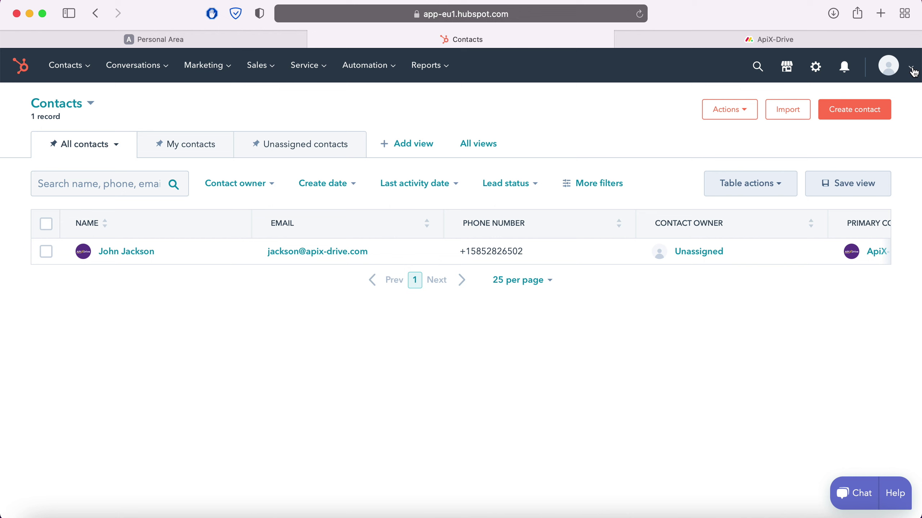
- Reveal the active API key on HubSpot's Integrations > API Key settings page
left_click(893, 65)
left_click(850, 143)
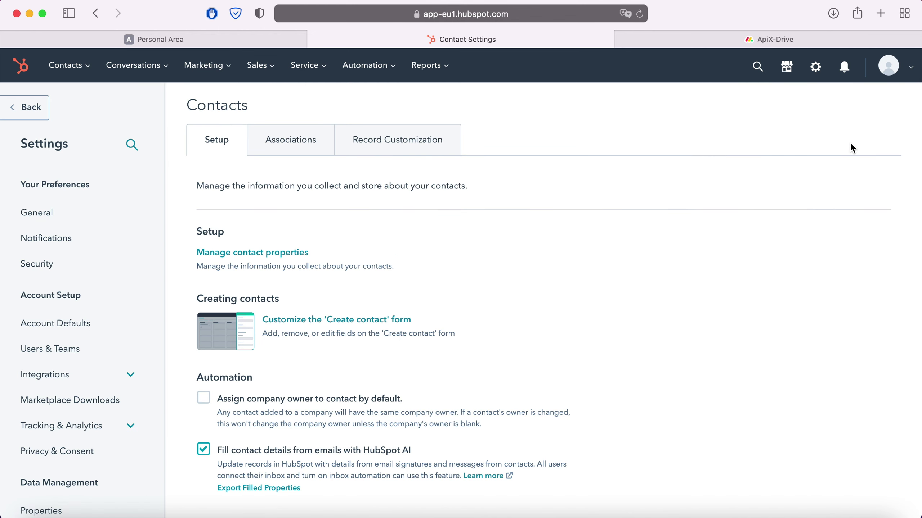
left_click(113, 376)
left_click(47, 459)
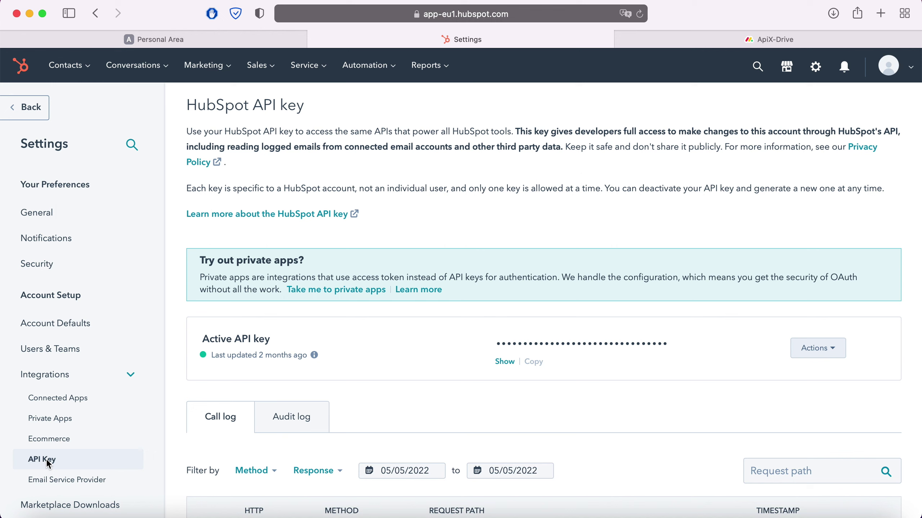
left_click(504, 362)
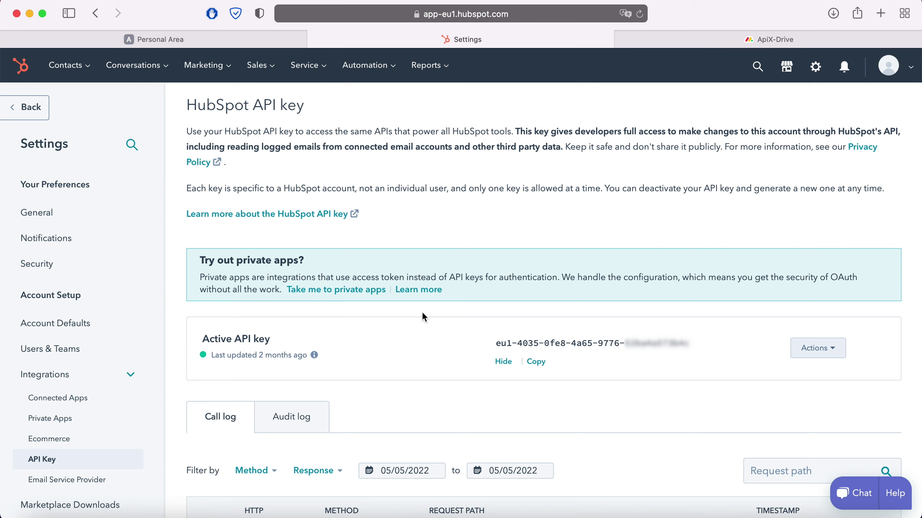
- Copy the HubSpot API key into ApiX-Drive and save the Hubspot account
left_click_drag(496, 344, 688, 346)
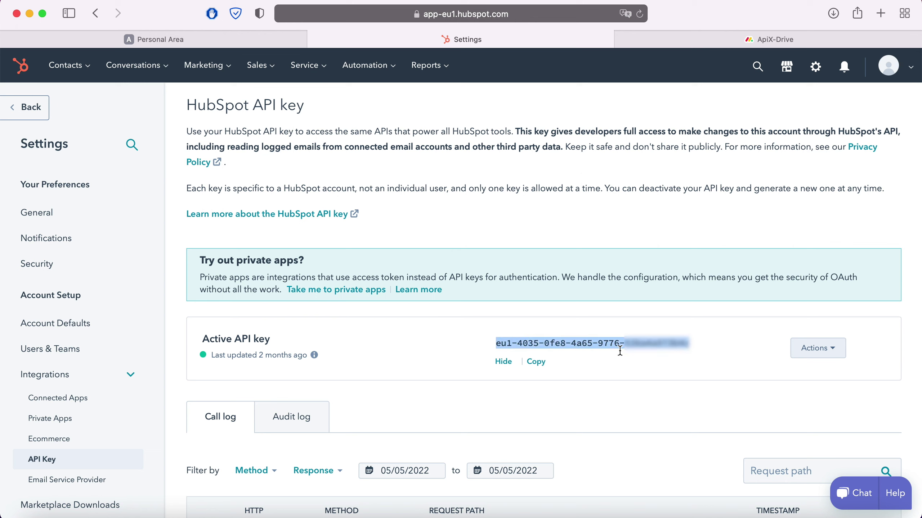
right_click(684, 349)
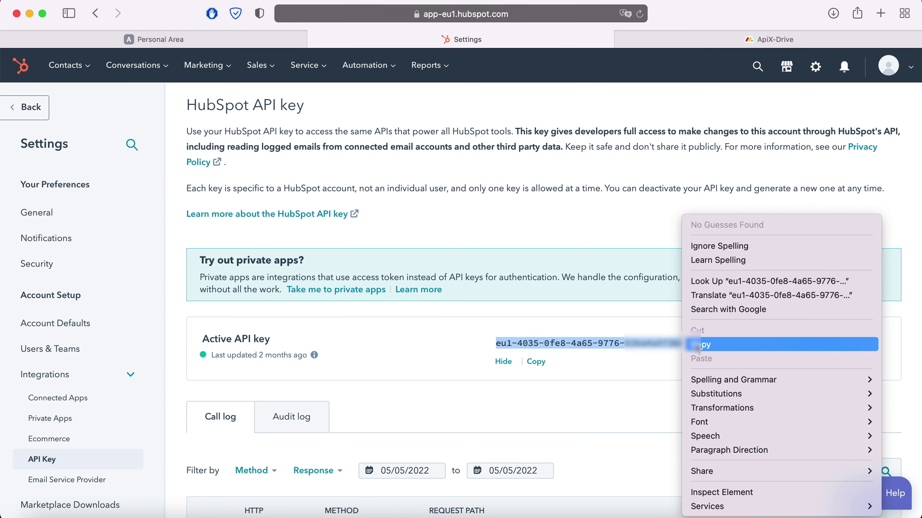
left_click(702, 345)
left_click(492, 319)
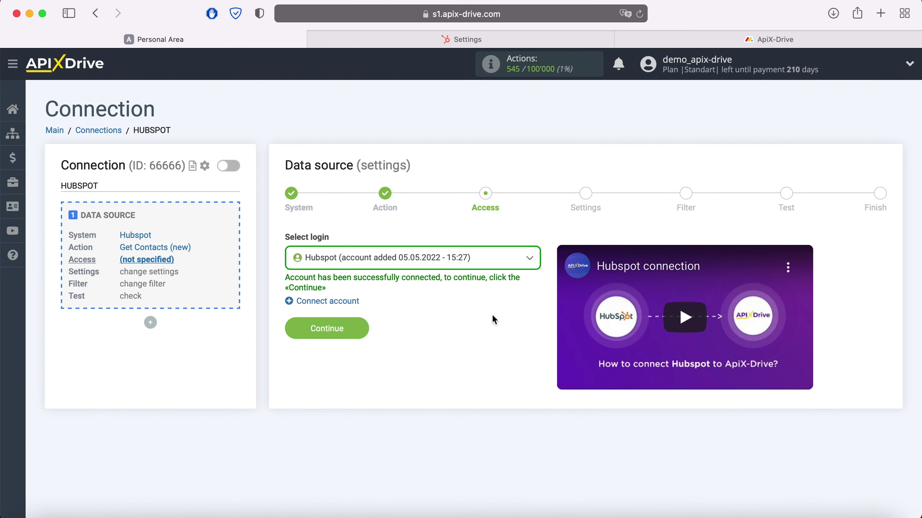
- Keep the connected Hubspot account, pass Access, Settings and Filter, and finish after loading test contacts
left_click(477, 265)
left_click(458, 336)
left_click(363, 329)
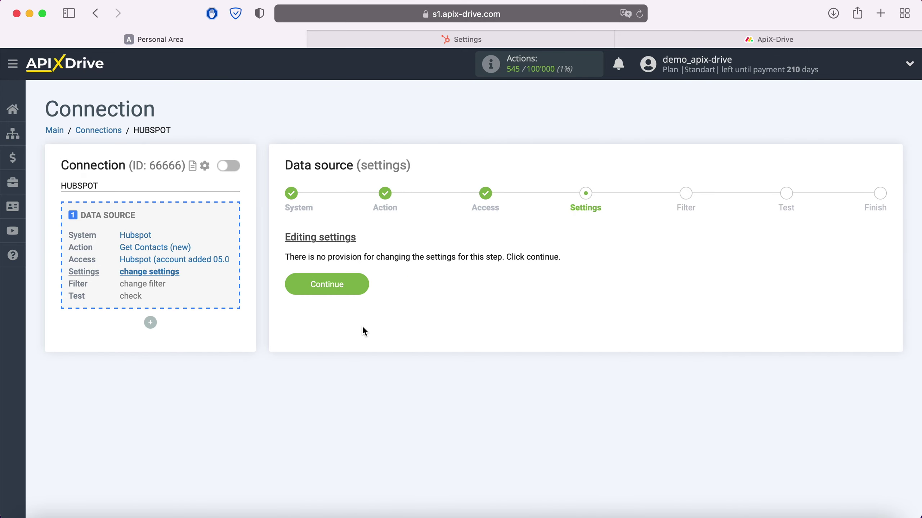
left_click(362, 283)
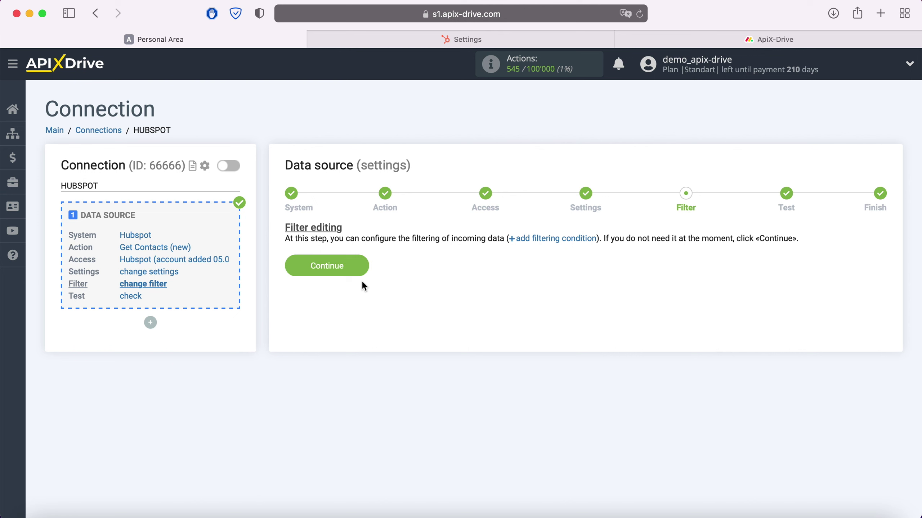
left_click(362, 267)
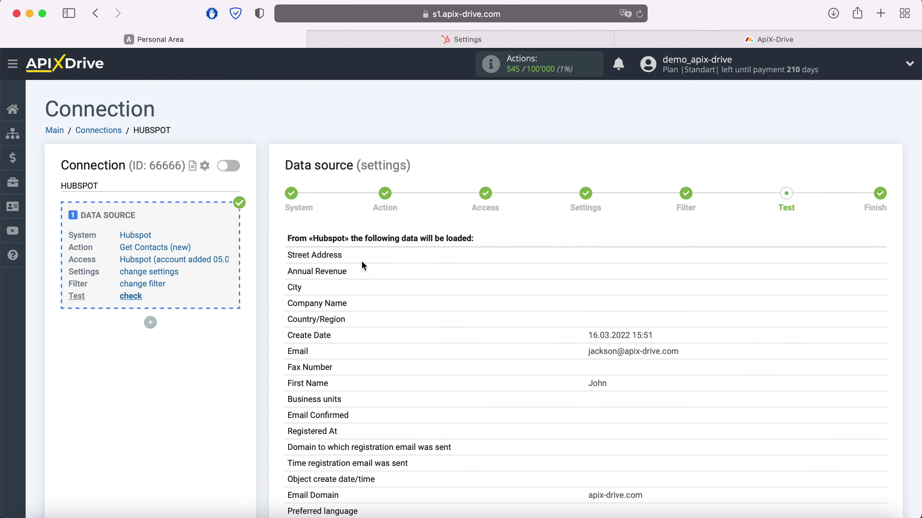
scroll(362, 265, "down", 5)
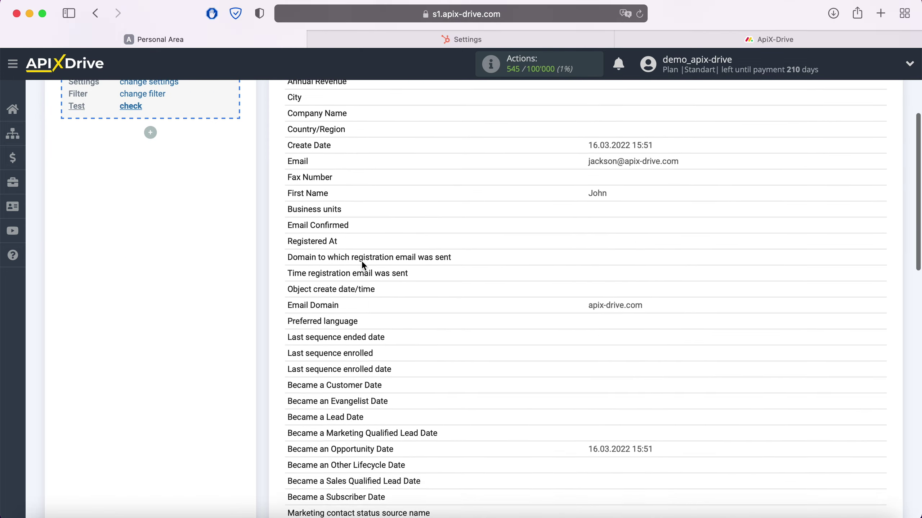
scroll(362, 265, "down", 2)
scroll(361, 266, "down", 5)
scroll(362, 265, "down", 3)
scroll(362, 265, "down", 4)
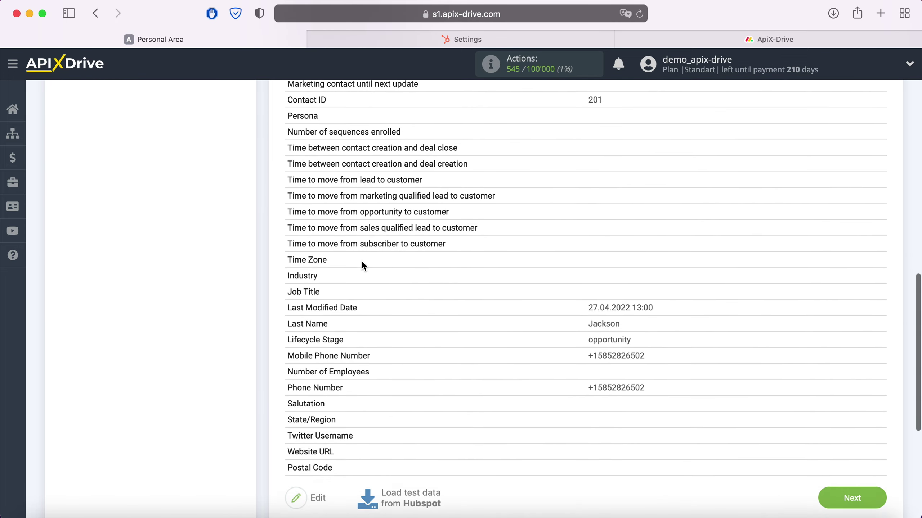
scroll(361, 265, "down", 1)
left_click(858, 452)
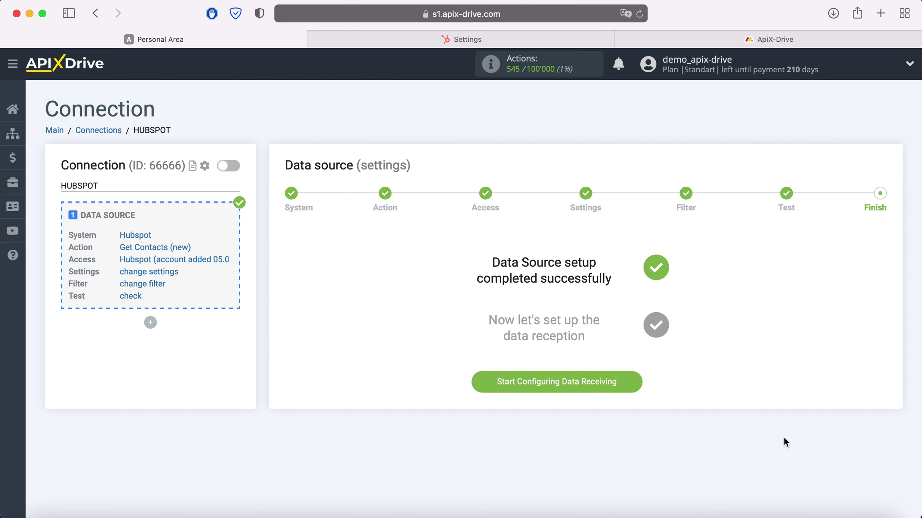
- Set Monday.com as the destination system for the data
left_click(632, 387)
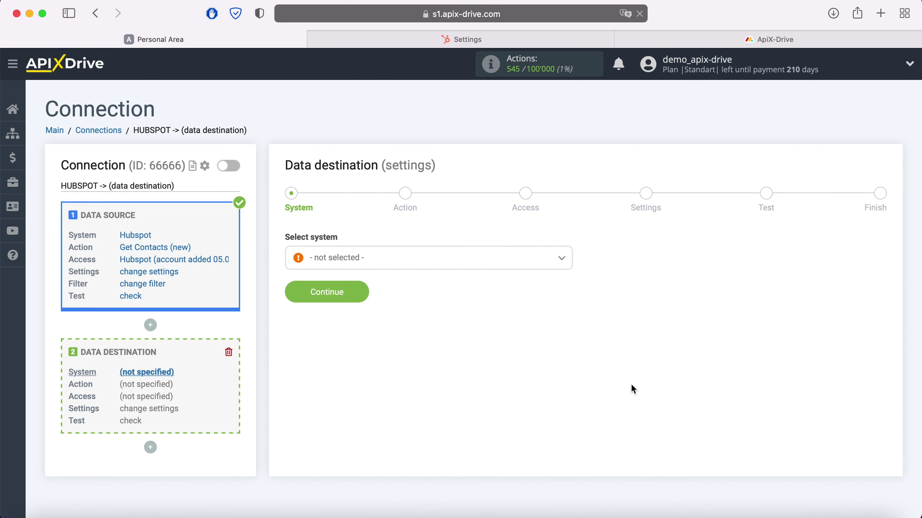
left_click(465, 268)
scroll(469, 349, "down", 10)
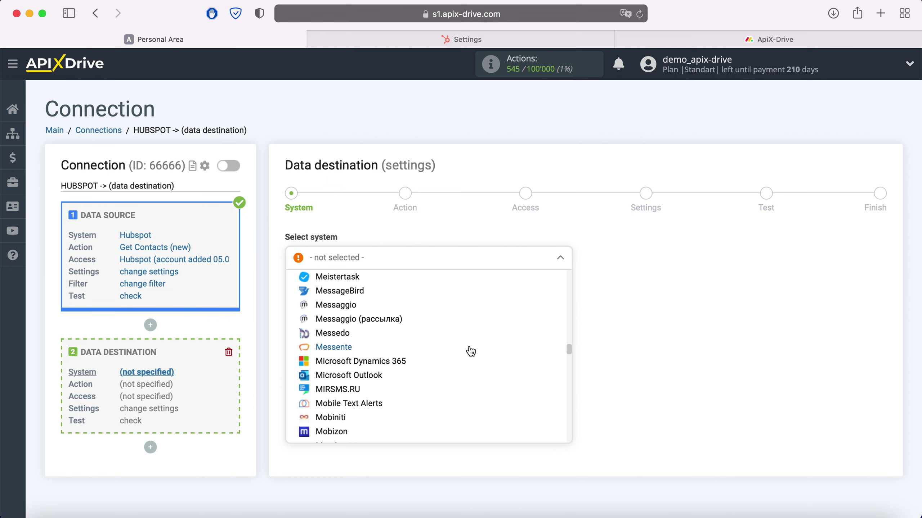
scroll(469, 350, "down", 5)
scroll(375, 354, "down", 1)
left_click(364, 355)
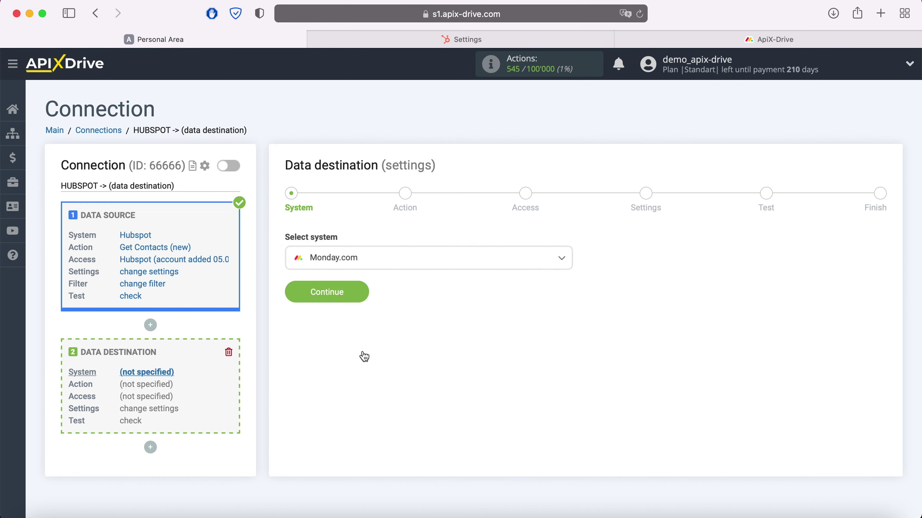
left_click(359, 292)
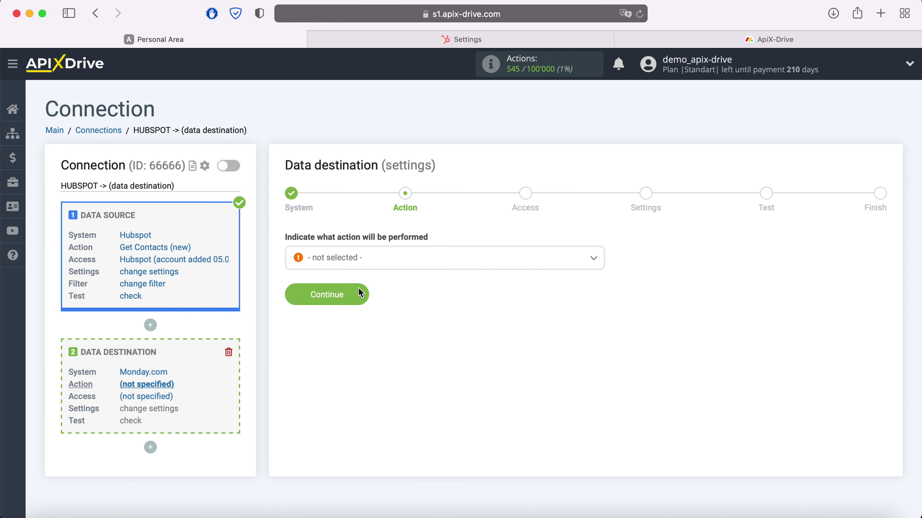
- Select the Add Note action and begin connecting a Monday.com account
left_click(373, 265)
left_click(339, 322)
left_click(362, 293)
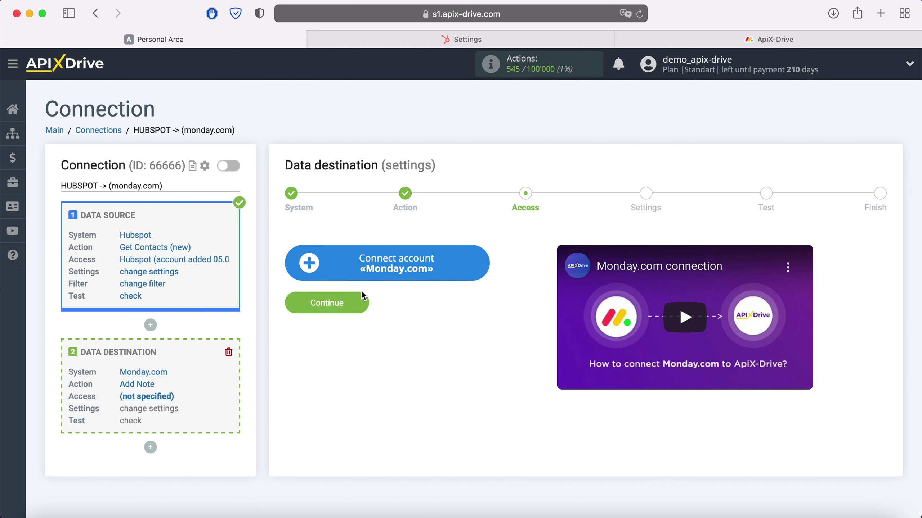
left_click(404, 265)
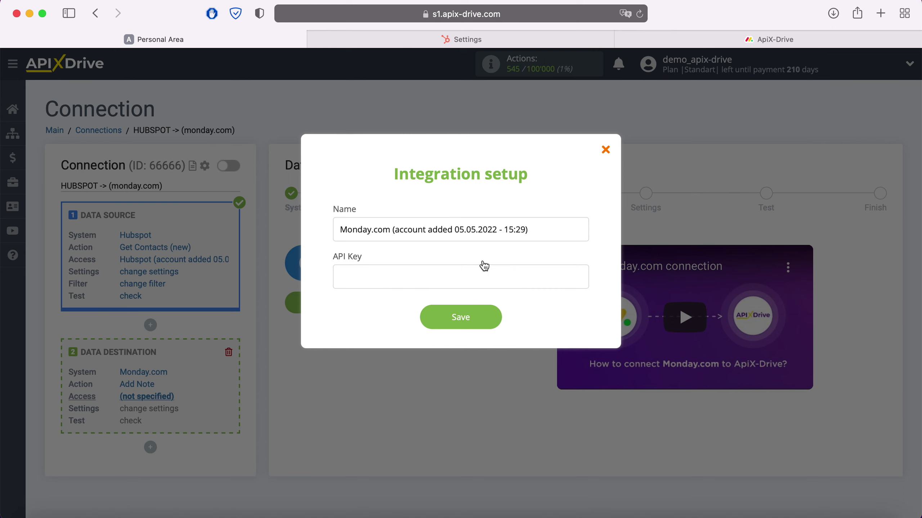
left_click(742, 40)
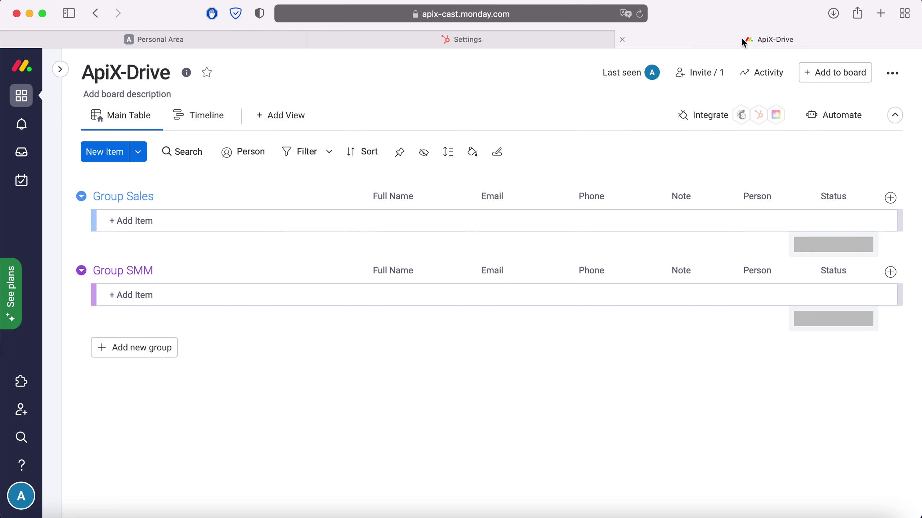
- Reveal and copy the Monday.com personal token from Developers > My Access Tokens
left_click(16, 500)
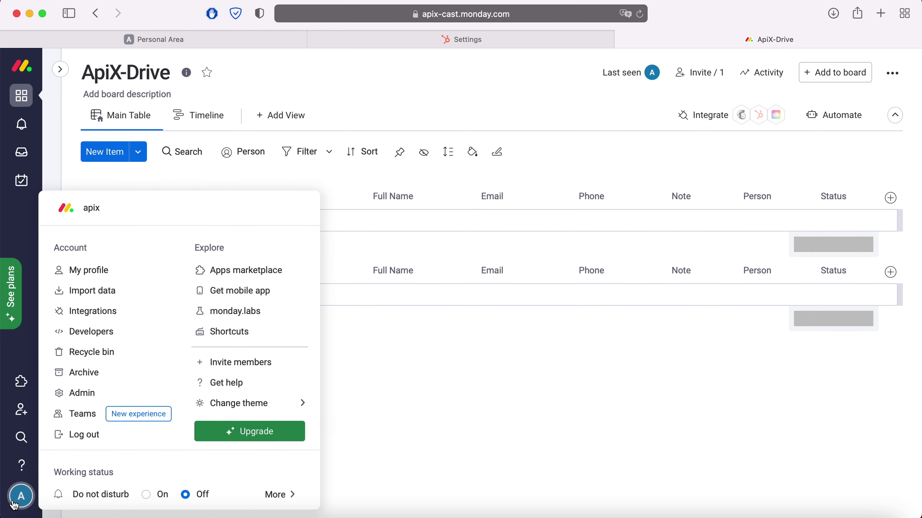
left_click(86, 331)
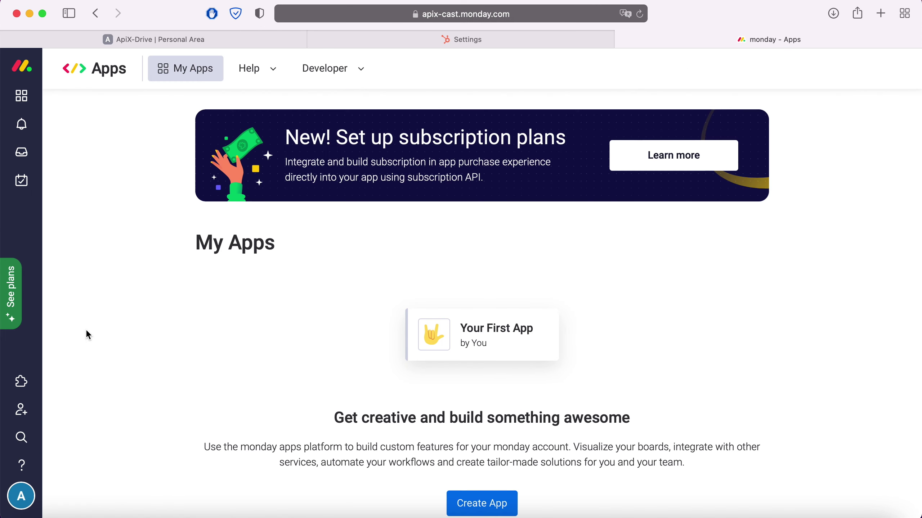
left_click(323, 72)
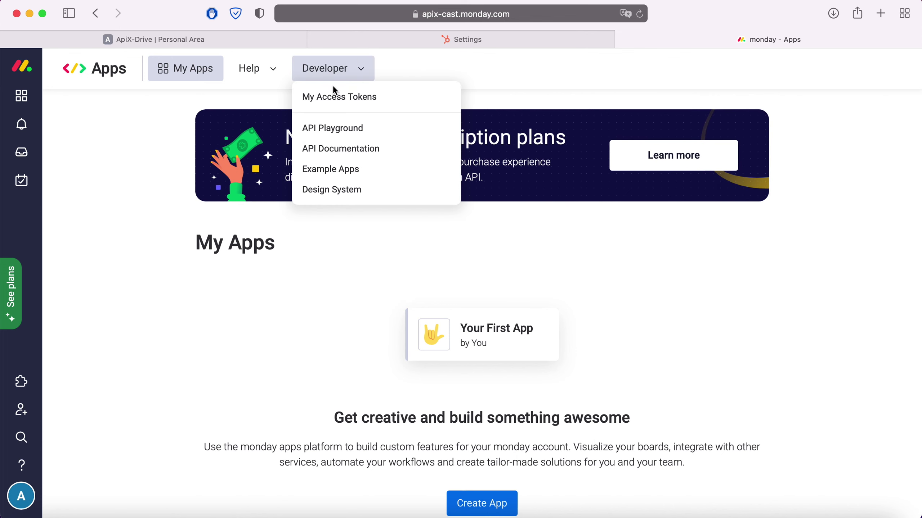
left_click(336, 95)
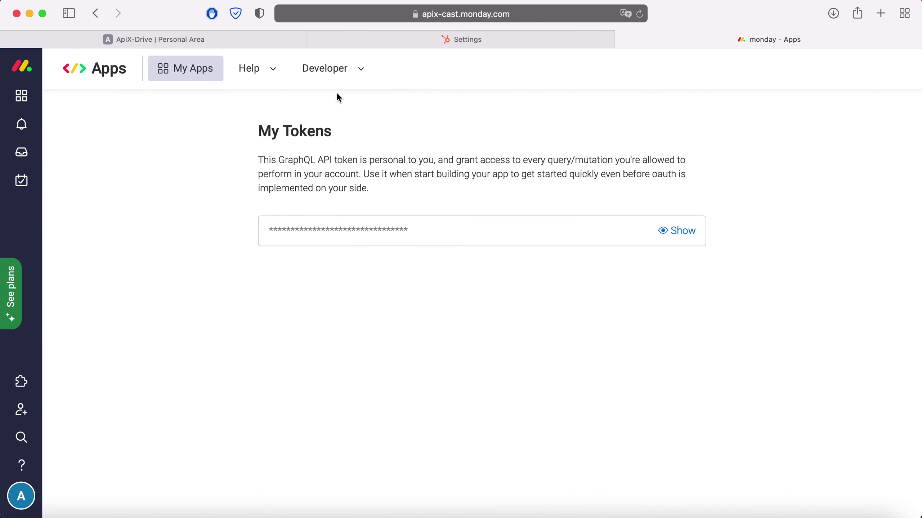
left_click(683, 231)
left_click(658, 232)
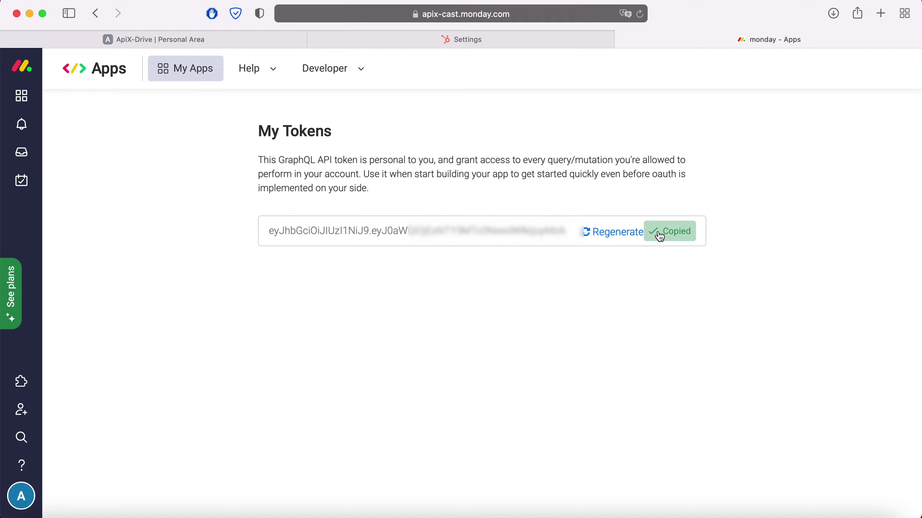
left_click(182, 39)
- Paste the Monday.com token as the API key, save the account, and proceed to Settings
right_click(356, 273)
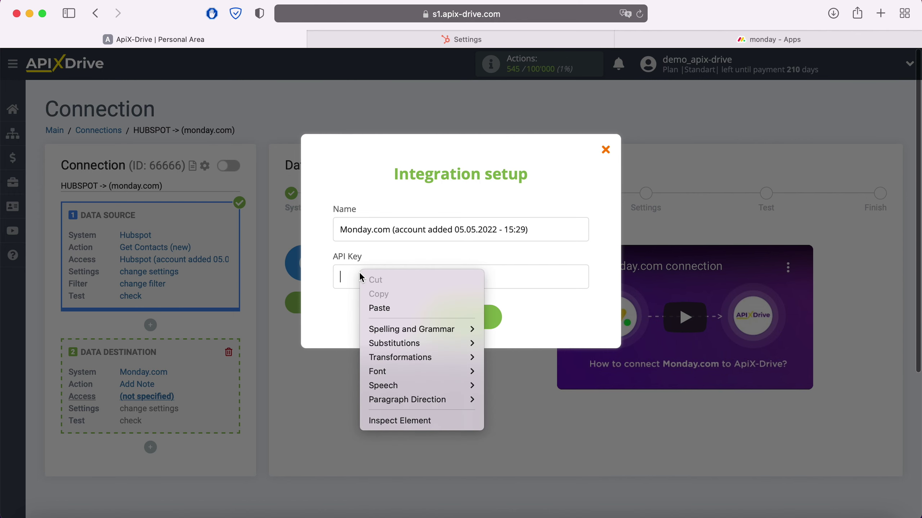
left_click(386, 312)
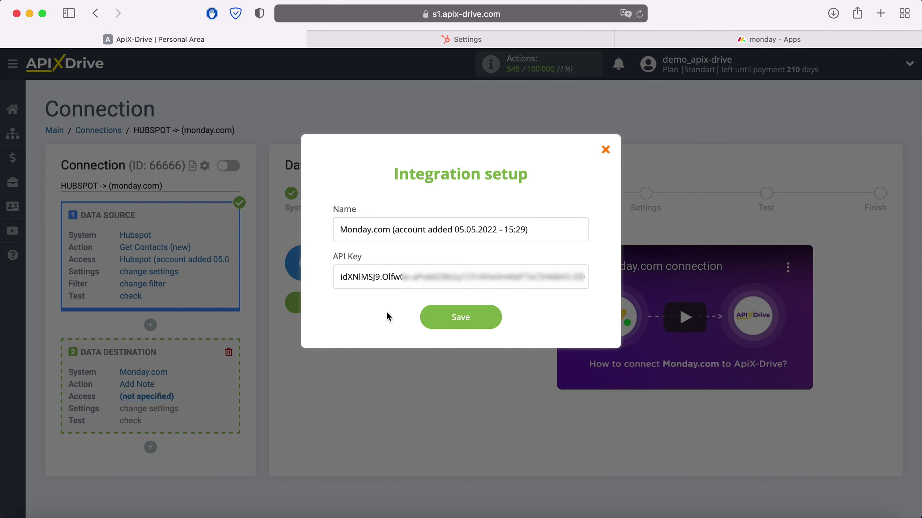
left_click(456, 331)
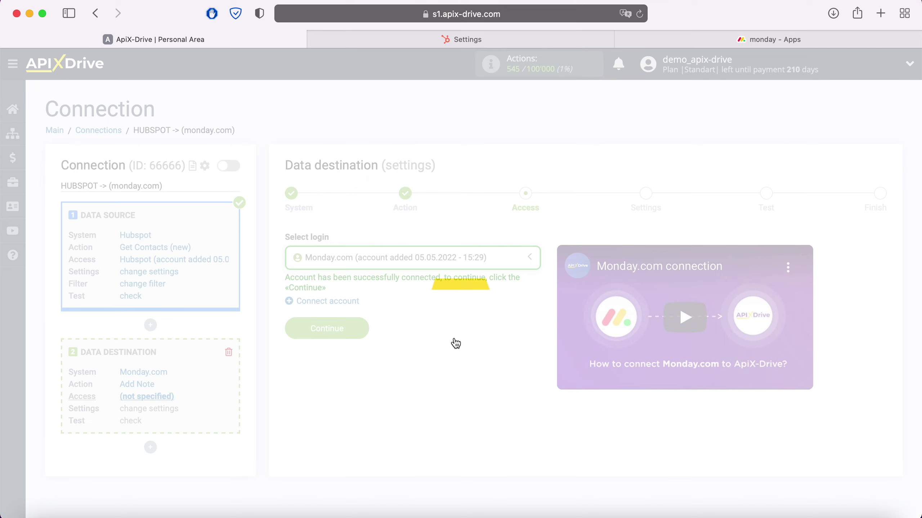
left_click(360, 326)
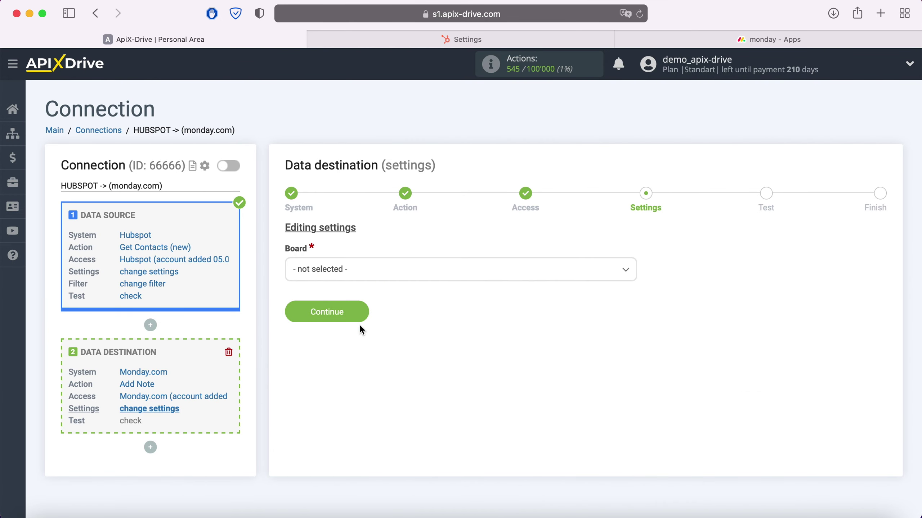
left_click(360, 268)
left_click(324, 330)
left_click(337, 325)
- Use board ApiX-Drive, Group Sales, with Name 'New Contact from Hubspot' plus First and Last Name
left_click(338, 405)
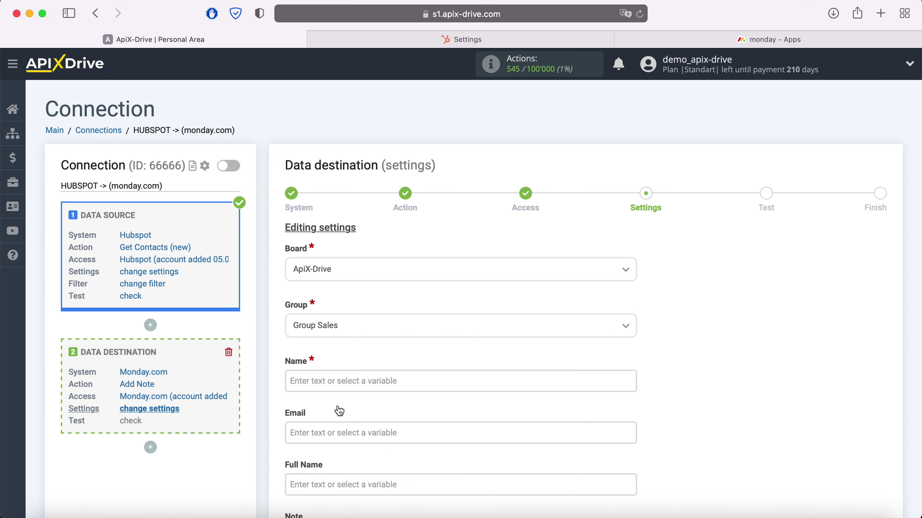
left_click(328, 383)
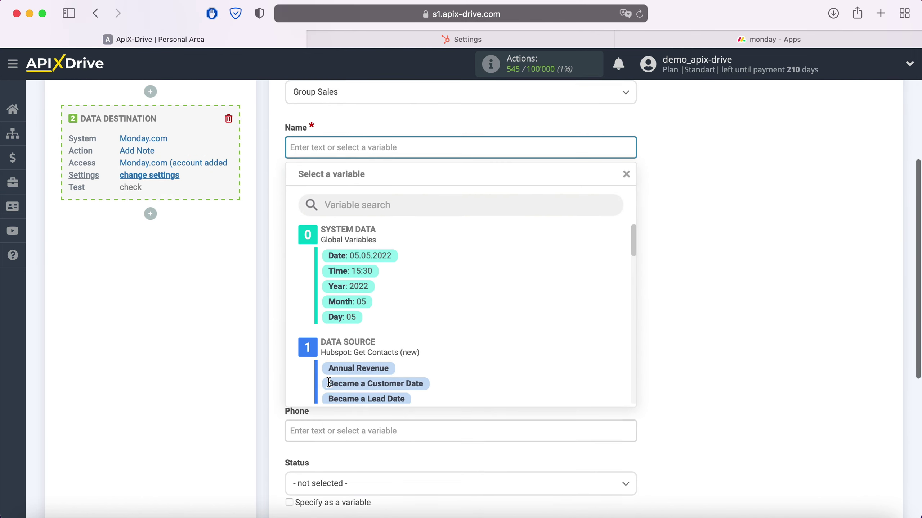
scroll(504, 321, "down", 1)
scroll(514, 324, "down", 2)
scroll(514, 325, "down", 2)
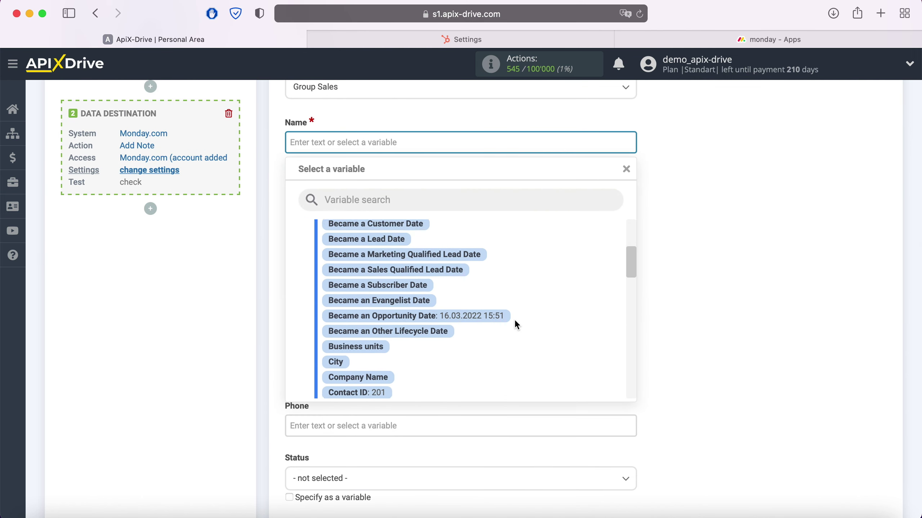
scroll(514, 323, "down", 1)
scroll(515, 322, "down", 2)
scroll(515, 323, "down", 1)
scroll(515, 322, "down", 1)
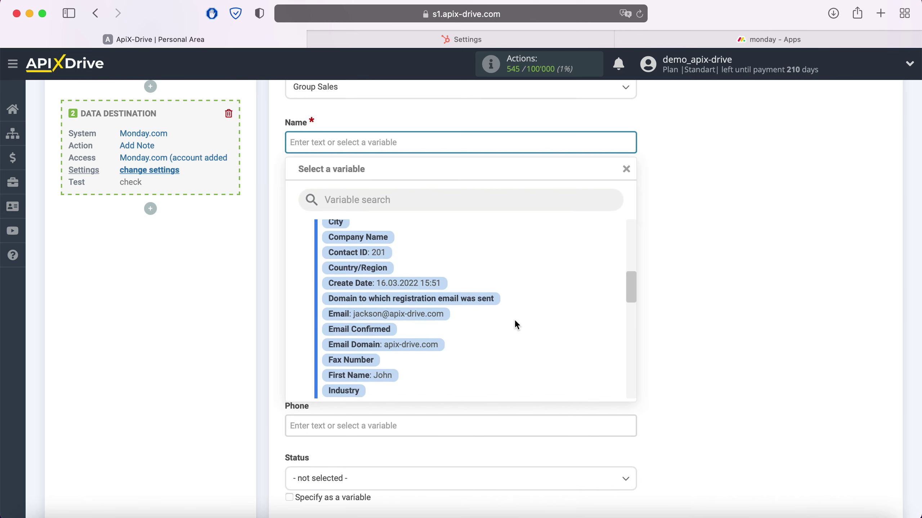
scroll(514, 324, "down", 2)
scroll(515, 324, "down", 2)
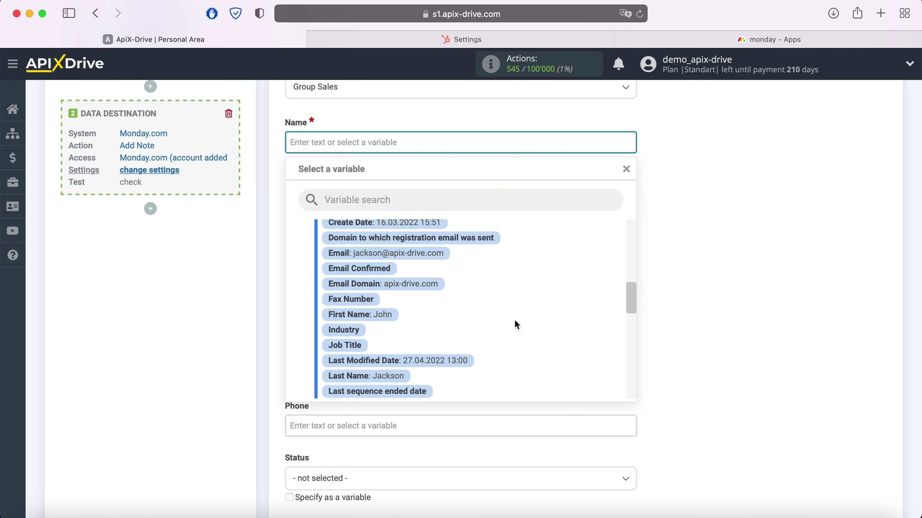
left_click(382, 316)
left_click(455, 144)
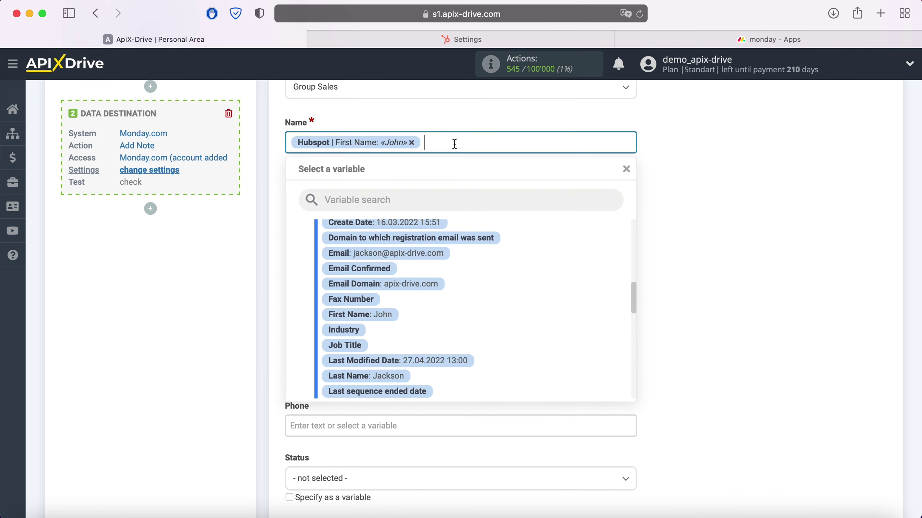
left_click(389, 376)
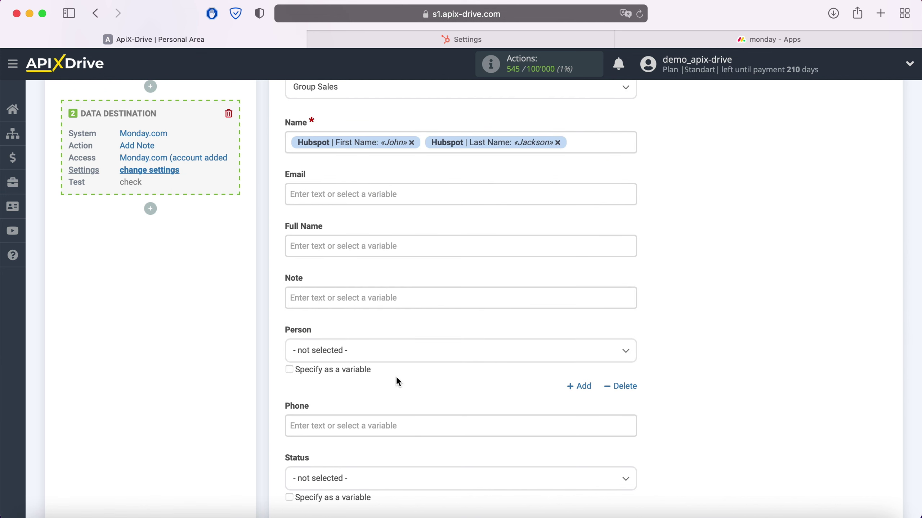
left_click(289, 142)
type("New Contac")
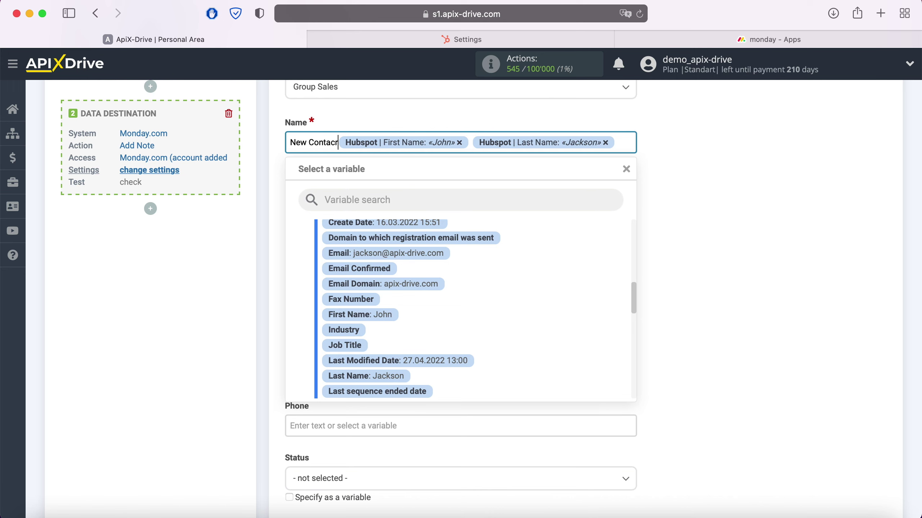
type("t from H")
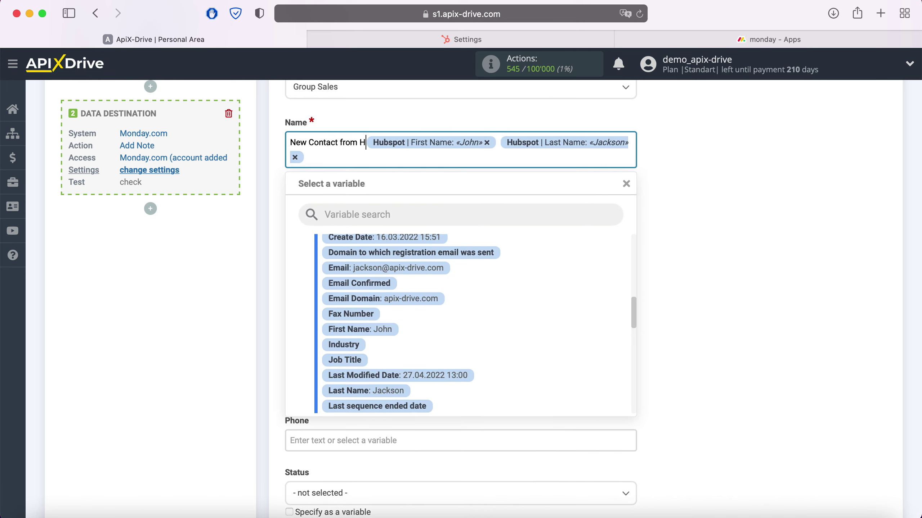
type("ubspot")
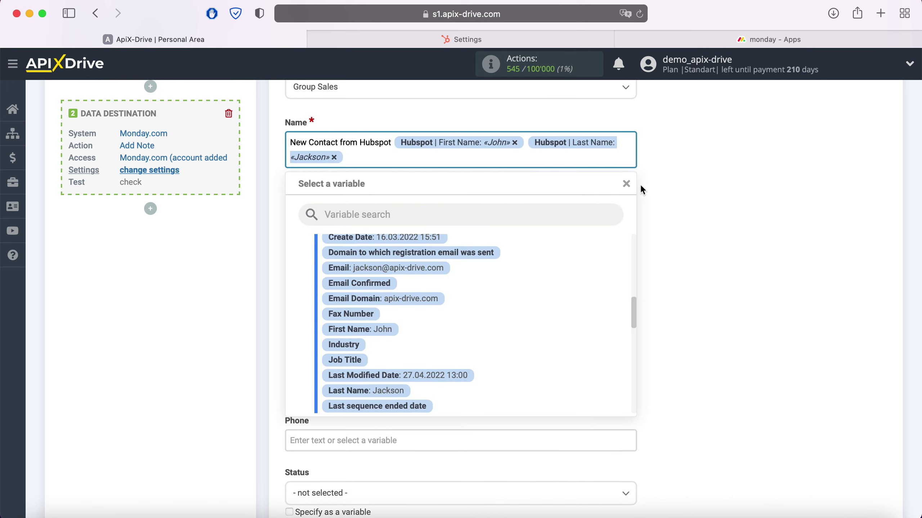
left_click(680, 201)
left_click(367, 209)
scroll(365, 209, "down", 1)
scroll(556, 317, "down", 1)
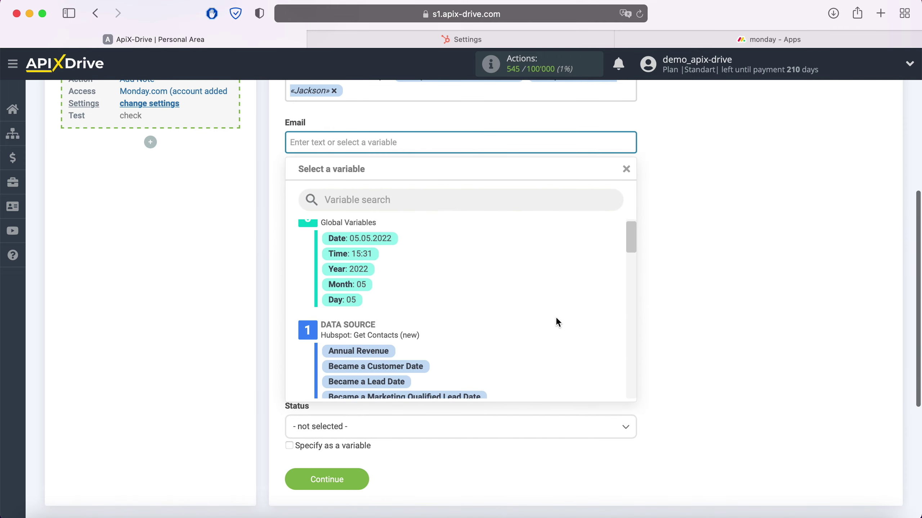
scroll(556, 317, "down", 2)
scroll(555, 316, "down", 1)
scroll(556, 322, "down", 1)
scroll(557, 322, "down", 2)
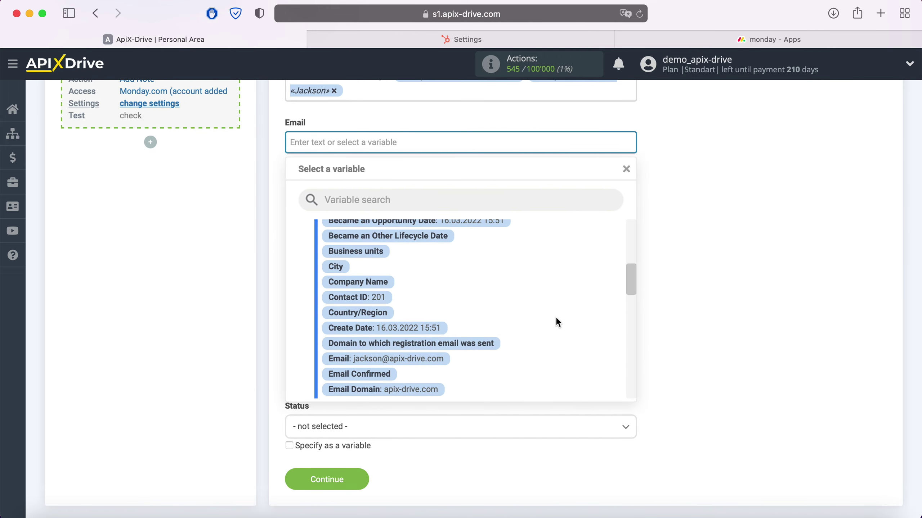
scroll(556, 322, "down", 1)
- Map Email to the HubSpot contact email and Full Name to First Name plus Last Name
left_click(426, 321)
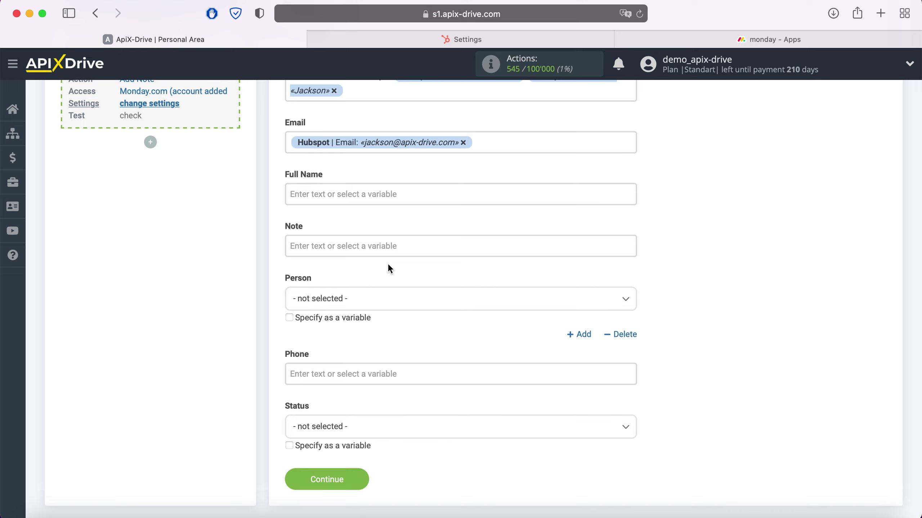
left_click(389, 193)
scroll(499, 320, "down", 2)
scroll(499, 320, "down", 1)
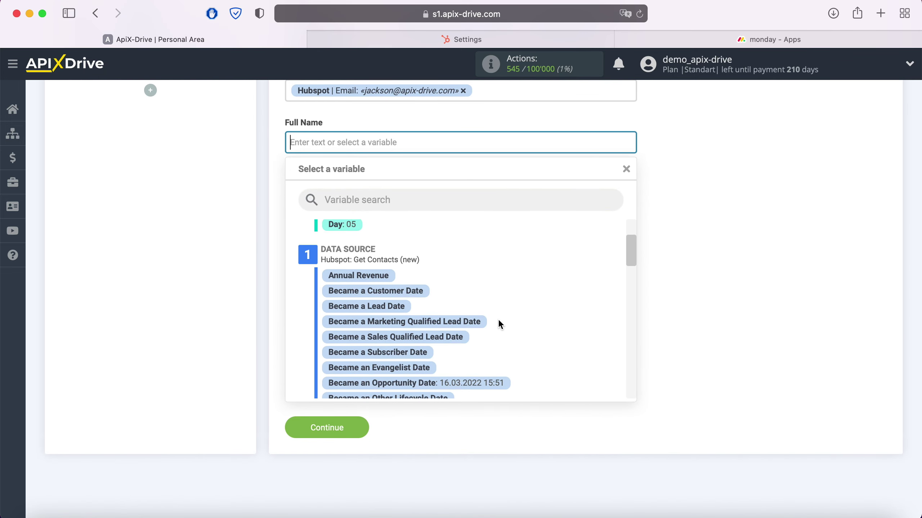
scroll(498, 320, "down", 2)
scroll(498, 320, "down", 1)
scroll(499, 325, "down", 1)
scroll(498, 325, "down", 2)
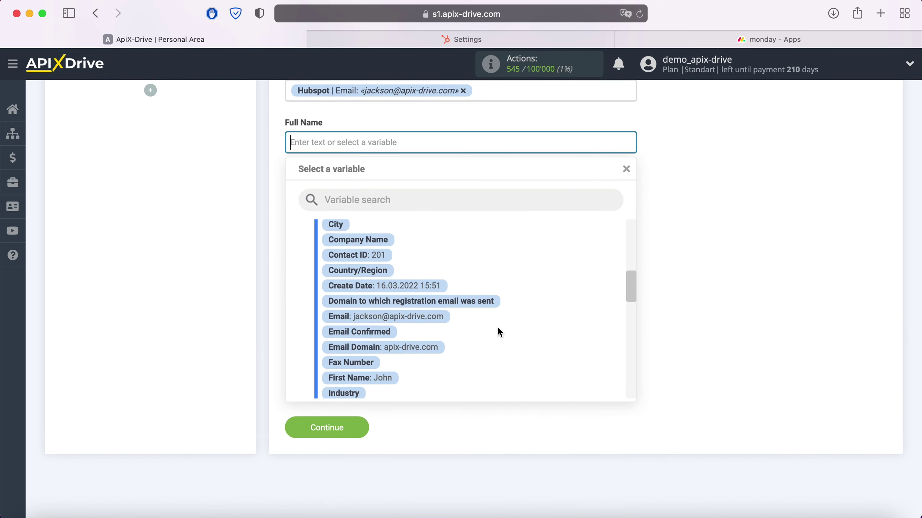
scroll(499, 332, "down", 1)
scroll(498, 332, "down", 2)
left_click(380, 304)
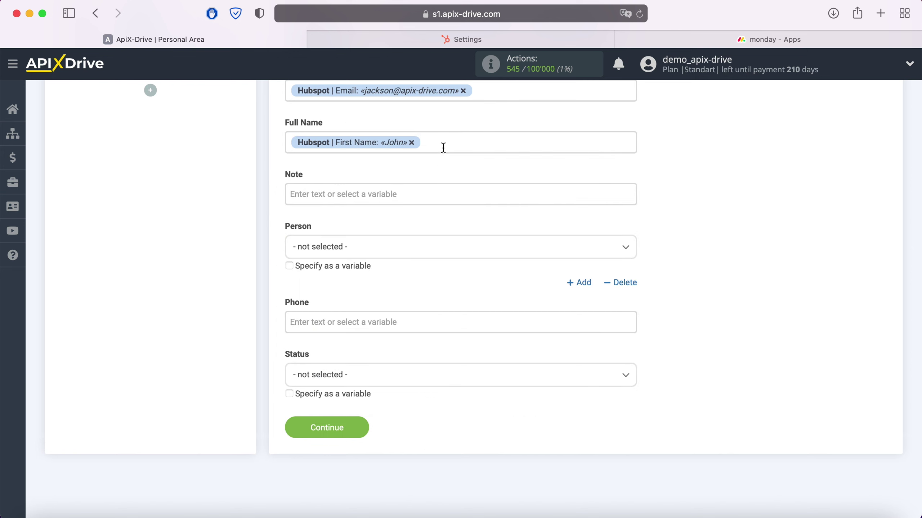
left_click(442, 144)
left_click(380, 366)
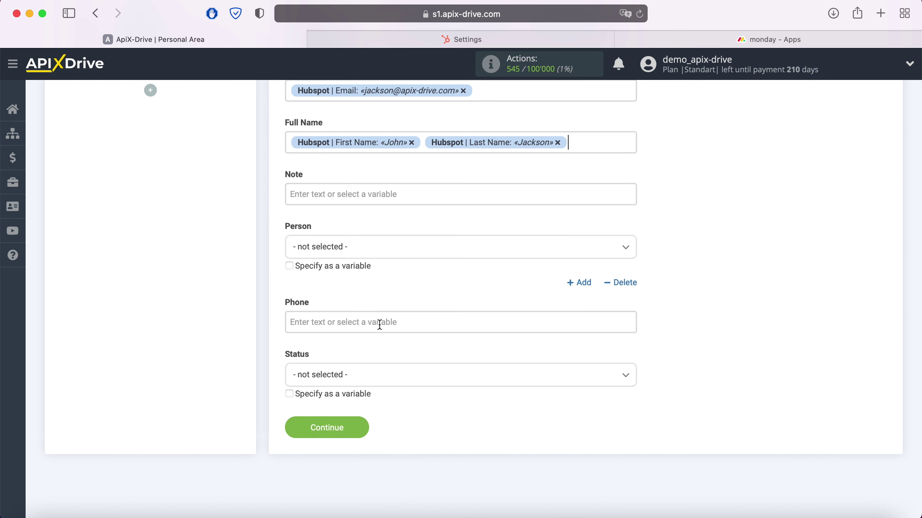
- Map Note to Email Domain and Phone to Mobile Phone Number, assign a person, status Working on it
left_click(346, 193)
scroll(492, 268, "down", 3)
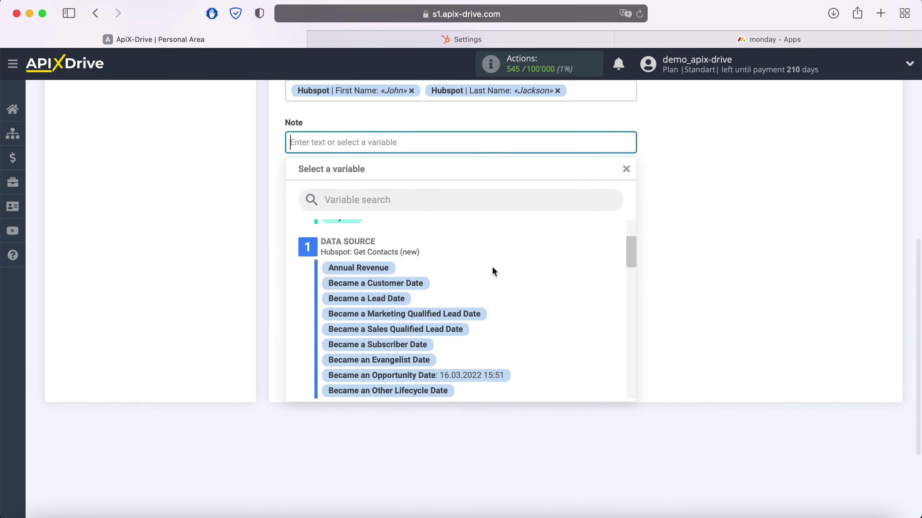
scroll(492, 268, "down", 2)
scroll(492, 268, "down", 2)
scroll(491, 271, "down", 2)
scroll(492, 271, "down", 1)
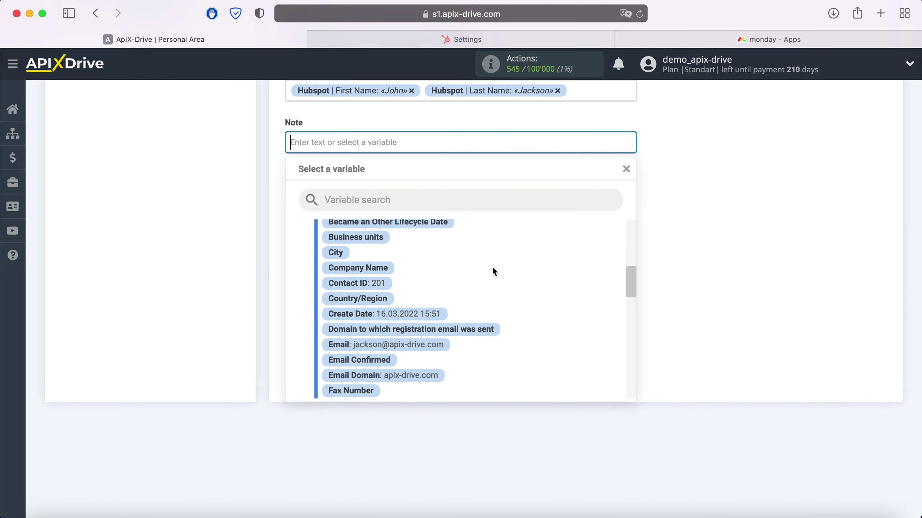
scroll(492, 271, "down", 2)
left_click(432, 324)
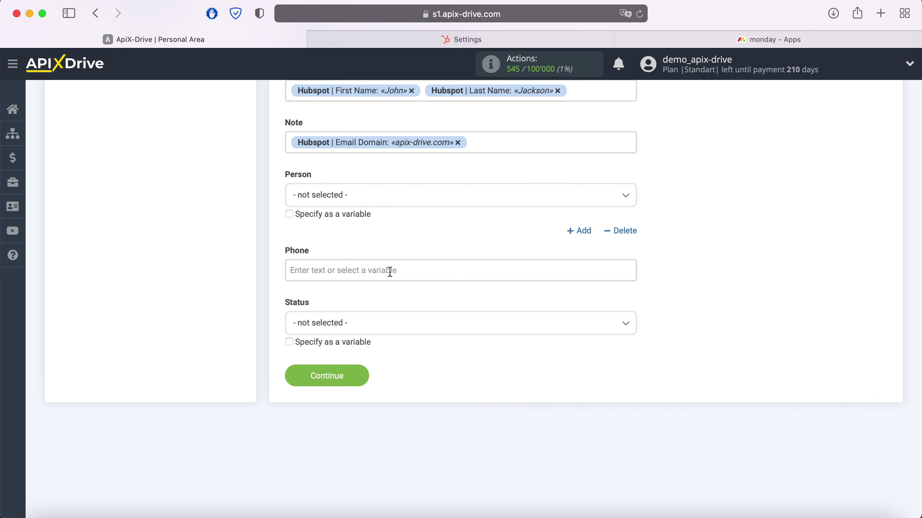
left_click(354, 198)
left_click(354, 260)
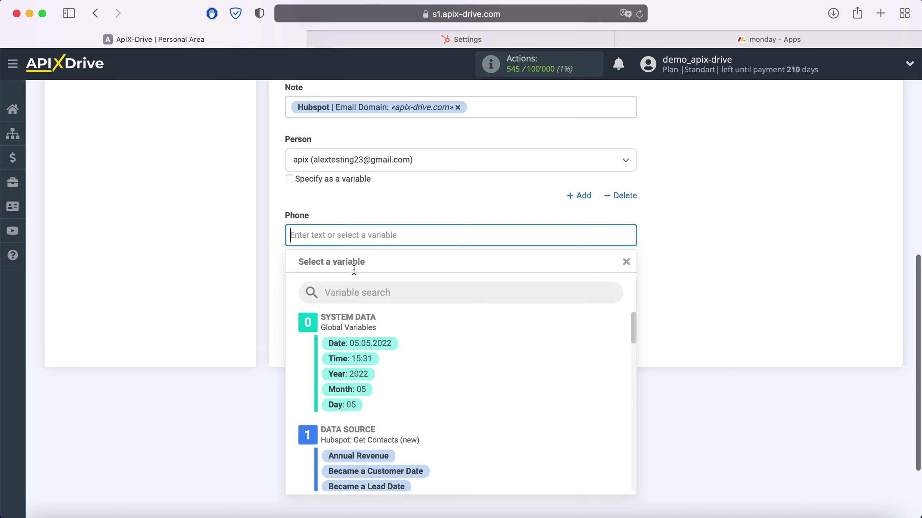
scroll(519, 267, "down", 2)
scroll(520, 265, "down", 1)
scroll(521, 265, "down", 2)
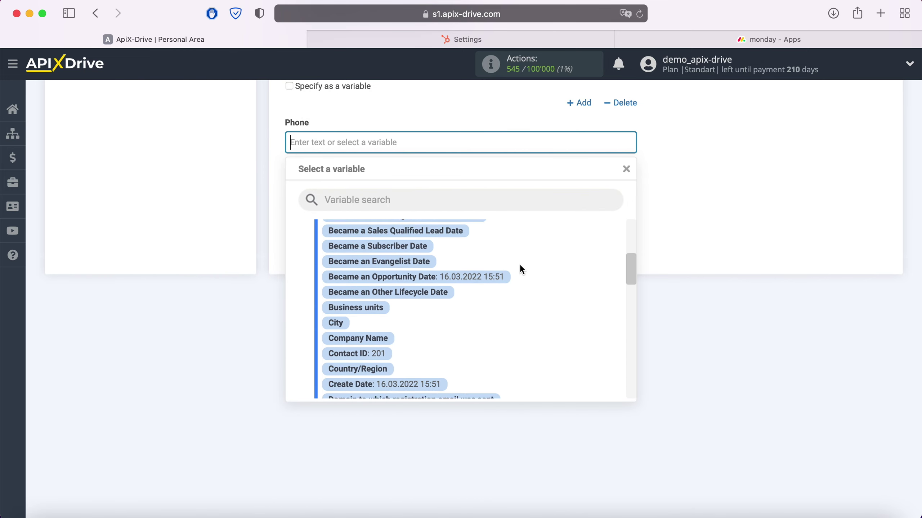
scroll(520, 265, "down", 1)
scroll(520, 265, "down", 1)
scroll(520, 270, "down", 1)
scroll(520, 270, "down", 2)
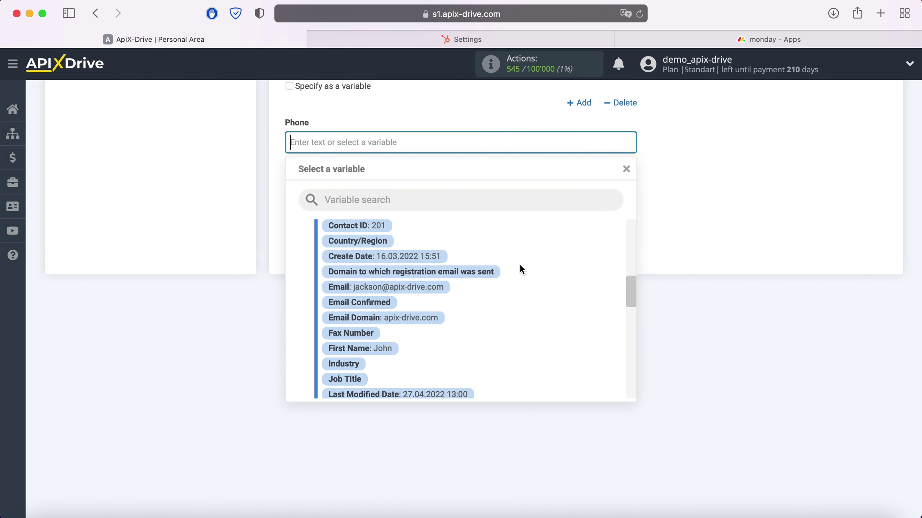
scroll(520, 270, "down", 1)
scroll(520, 270, "down", 1)
scroll(520, 269, "down", 1)
scroll(520, 270, "down", 2)
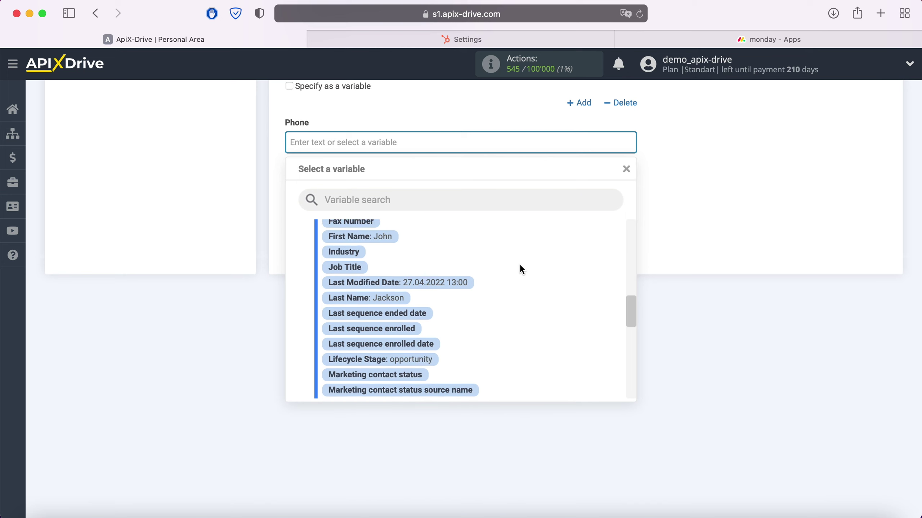
scroll(520, 270, "down", 2)
scroll(520, 269, "down", 1)
scroll(521, 269, "down", 1)
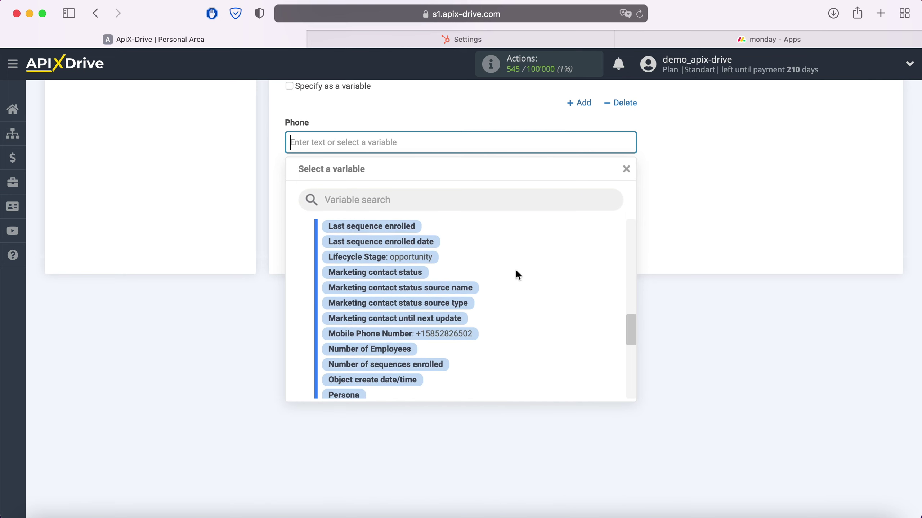
left_click(474, 334)
left_click(380, 192)
left_click(349, 260)
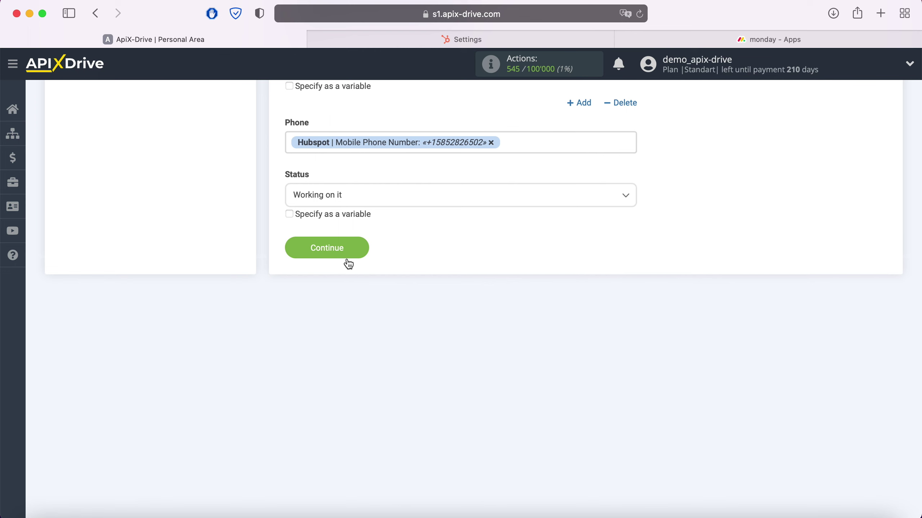
left_click(350, 249)
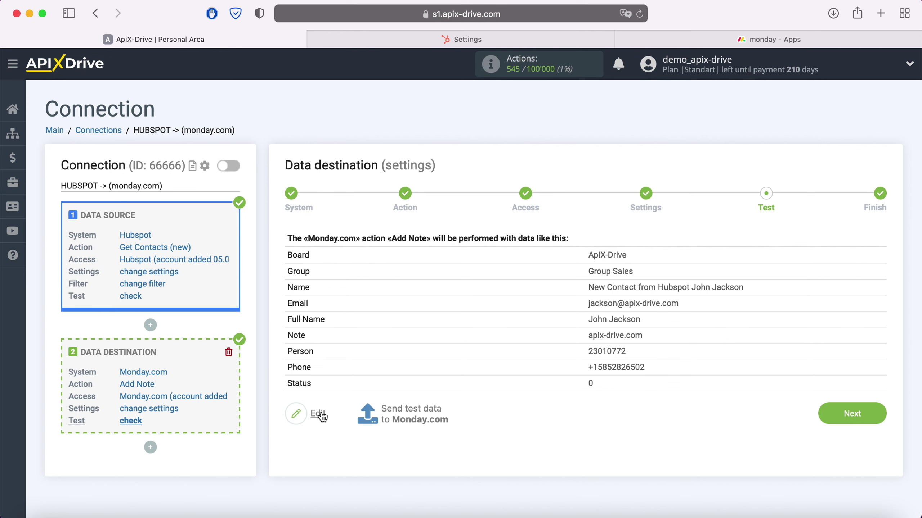
left_click(413, 409)
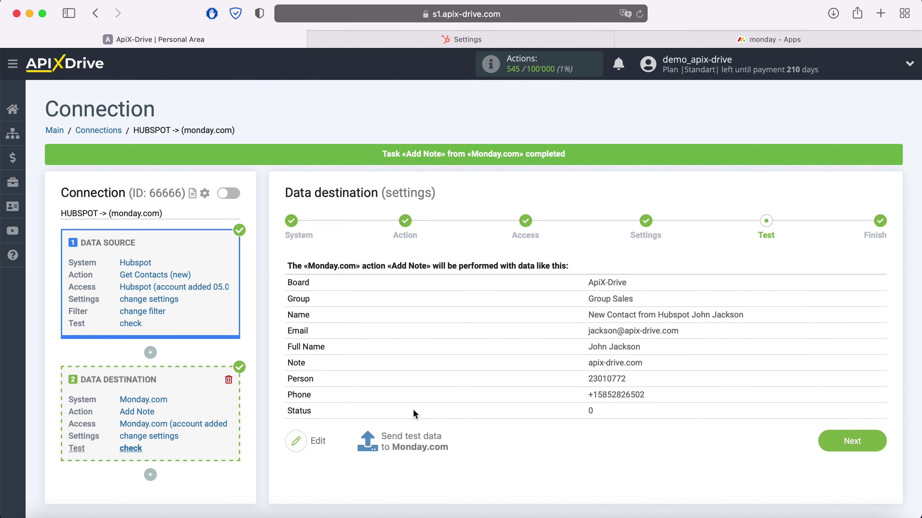
left_click(645, 40)
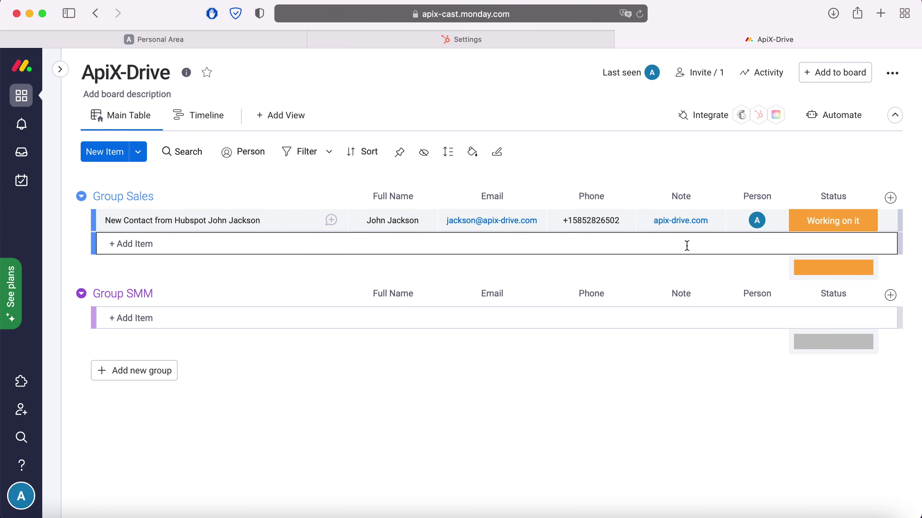
left_click(462, 40)
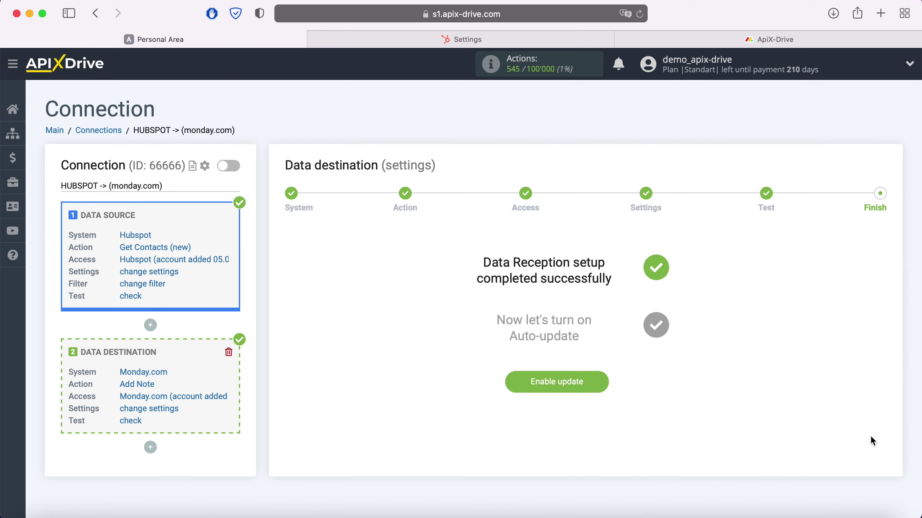
- Enable auto-update and save a 5-minute update interval in the connection's settings
left_click(602, 379)
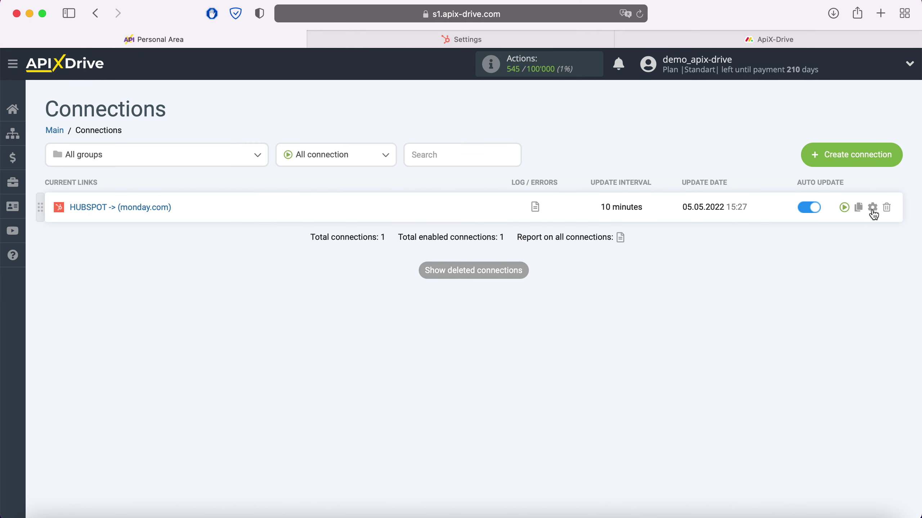
left_click(873, 208)
left_click(560, 299)
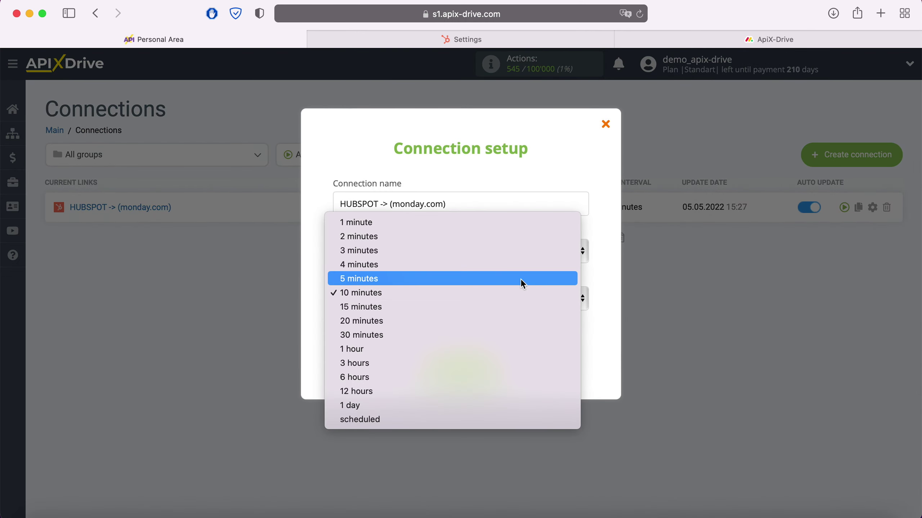
left_click(520, 279)
left_click(494, 367)
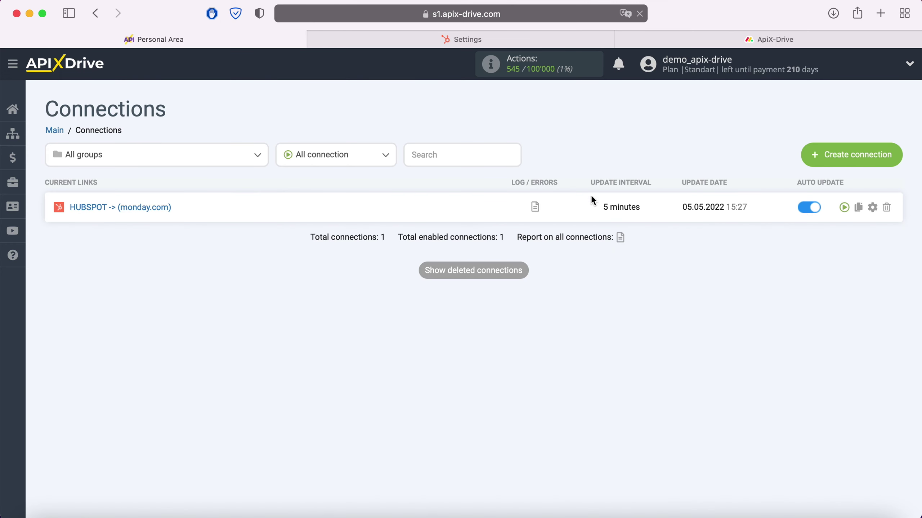